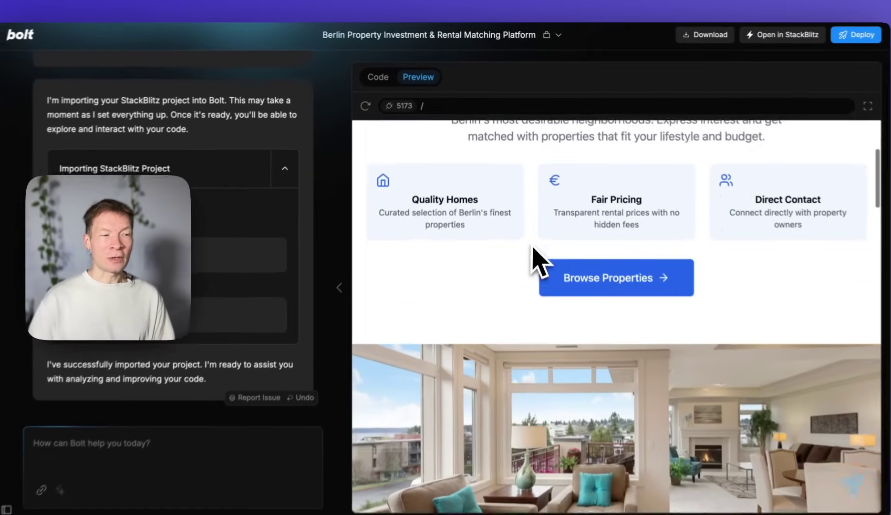
# - Scroll the BerlinMatch preview in Bolt down and back up
pyautogui.scroll(-5, 533, 257)
pyautogui.scroll(10, 533, 249)
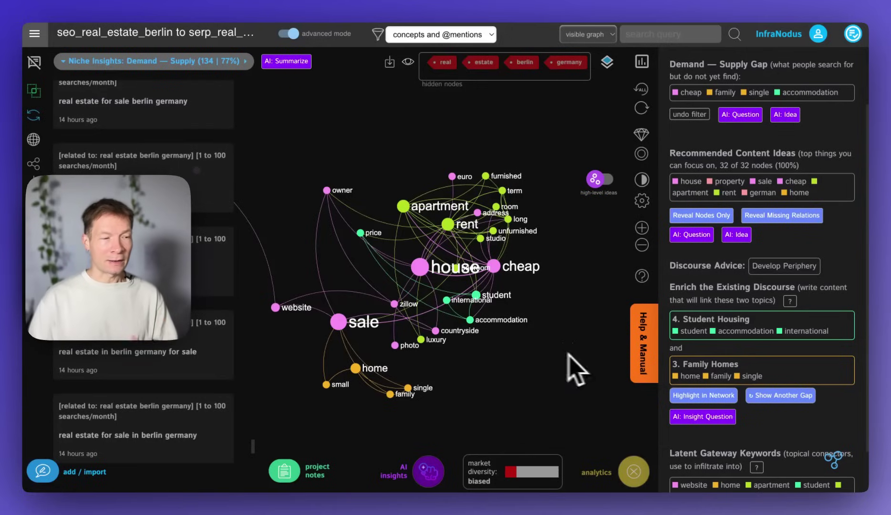
# - Highlight the Student Housing–Family Homes gap in the InfraNodus network
pyautogui.click(716, 395)
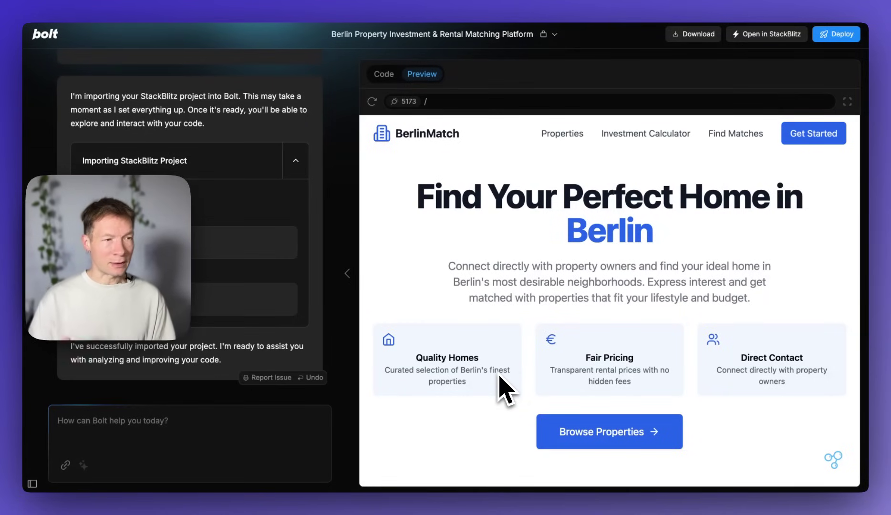
# - Jump to BerlinMatch's property listings and scroll through them
pyautogui.click(573, 422)
pyautogui.scroll(15, 572, 422)
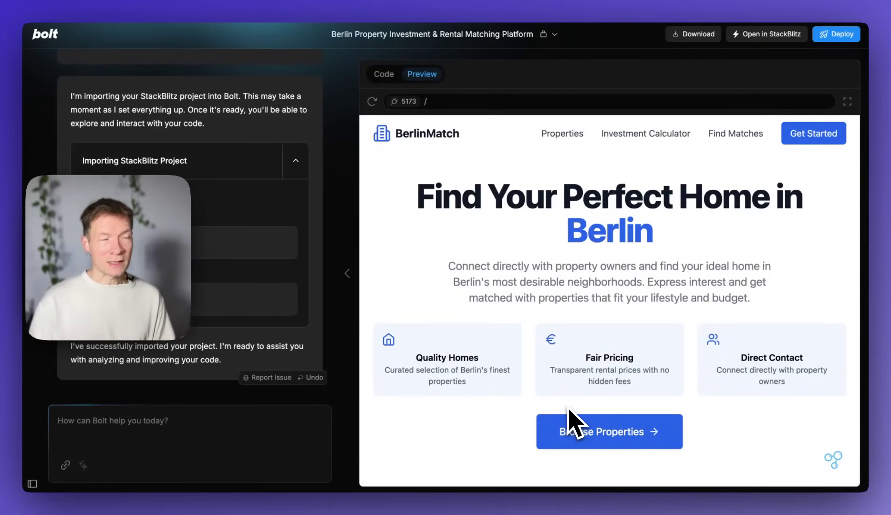
pyautogui.scroll(-4, 551, 419)
pyautogui.scroll(-2, 550, 419)
pyautogui.scroll(6, 548, 415)
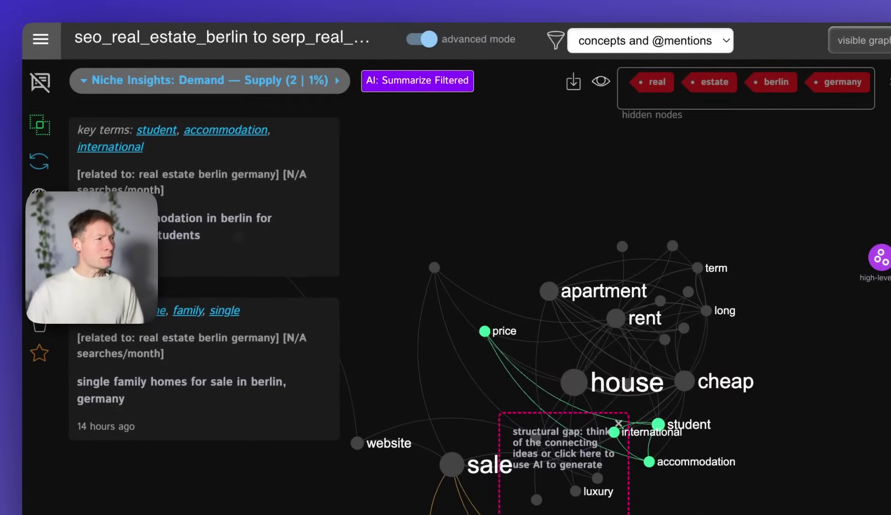
# - Start a Demand vs Supply analysis for the query 'real estate in berlin germany'
pyautogui.click(42, 38)
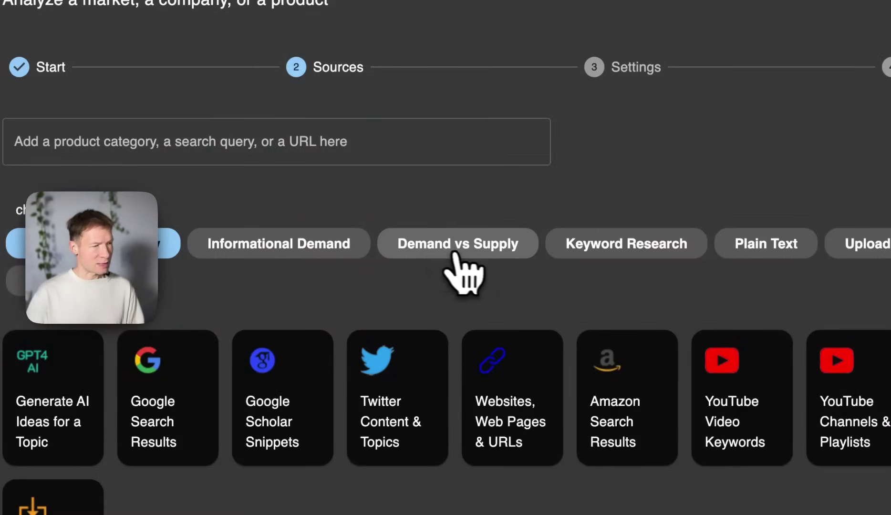
pyautogui.click(440, 249)
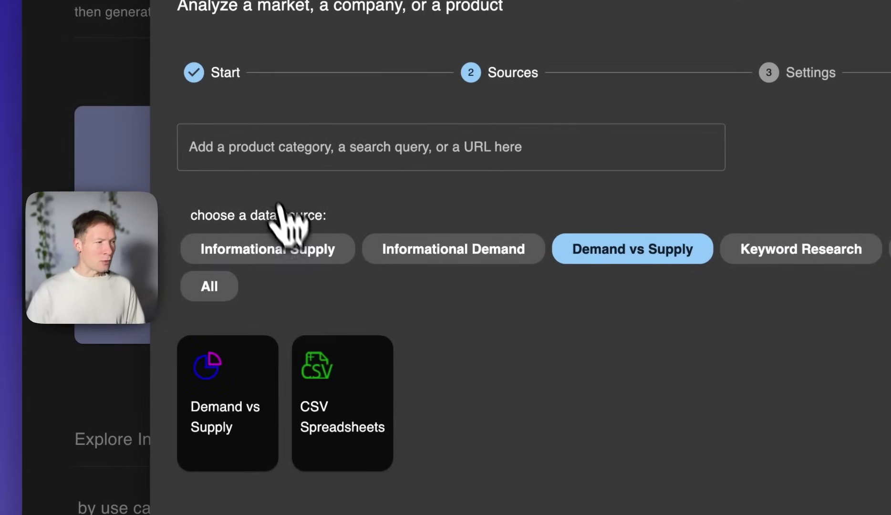
pyautogui.click(251, 149)
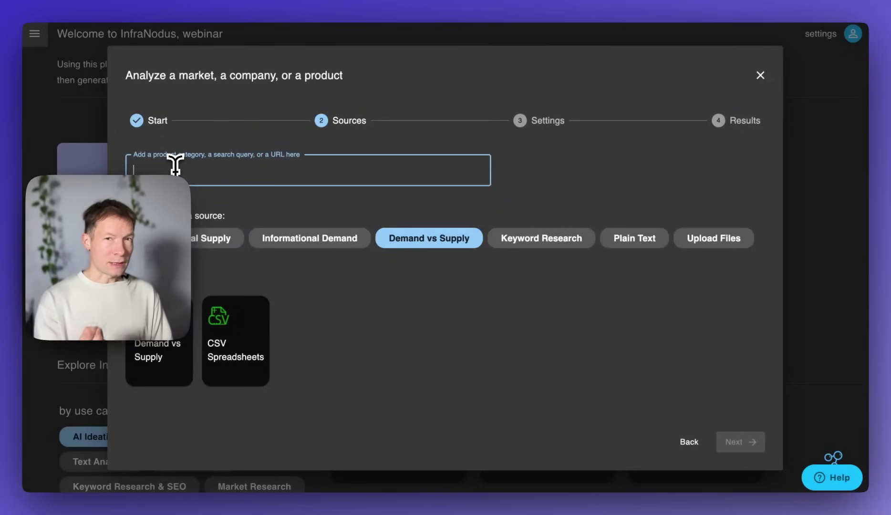
pyautogui.write('re')
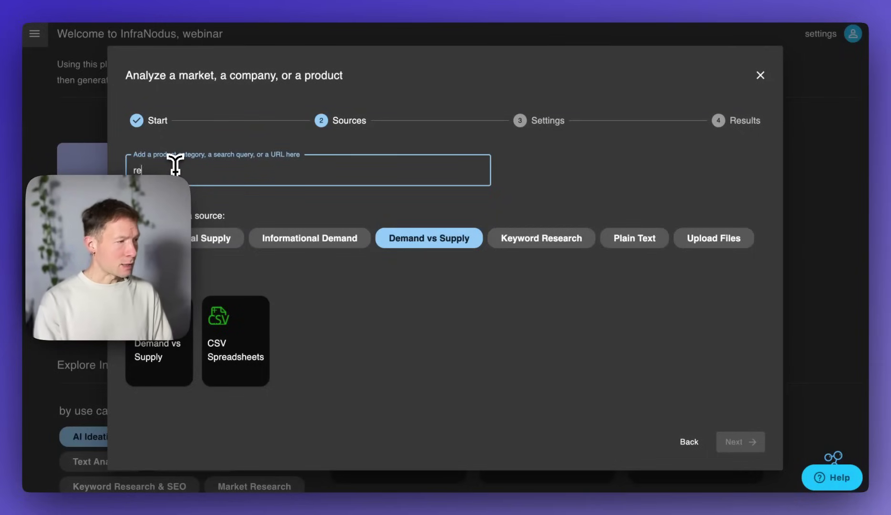
pyautogui.write('al estate in ')
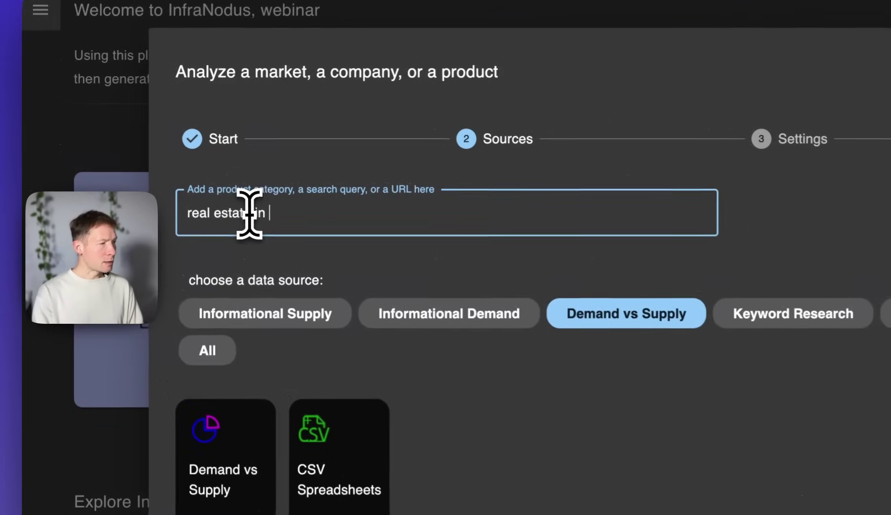
pyautogui.write('berlin germany')
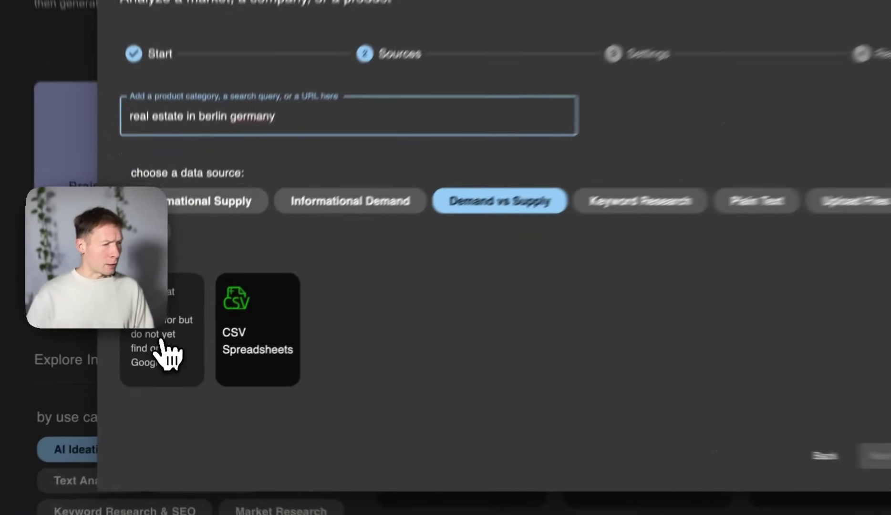
pyautogui.click(168, 362)
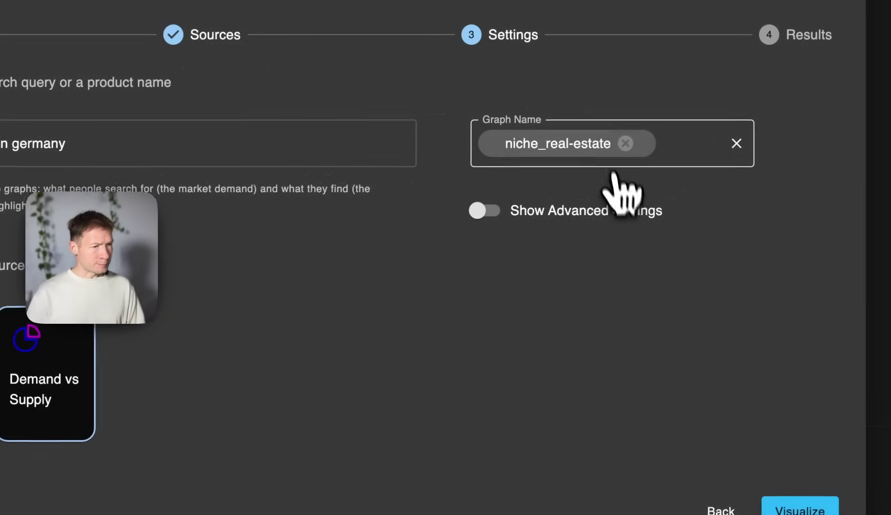
# - Rename the graph to niche_real-estate_berlin2
pyautogui.click(602, 162)
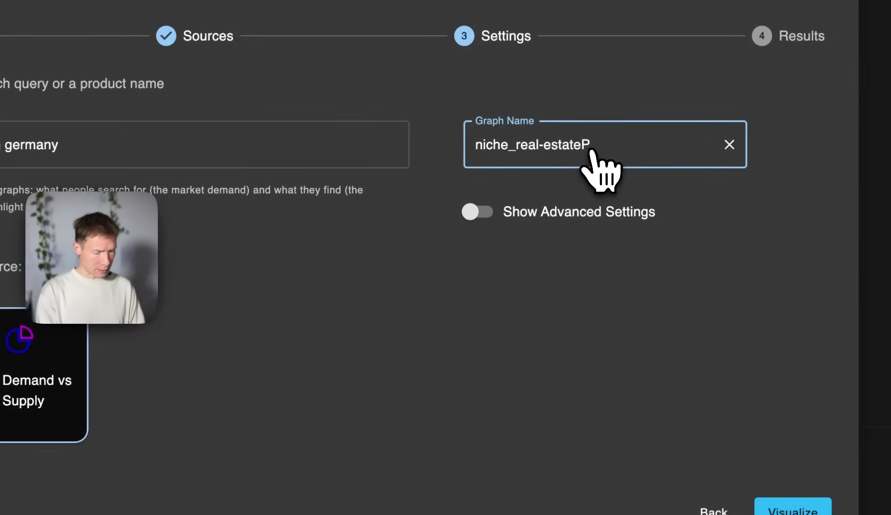
pyautogui.write('_berlin')
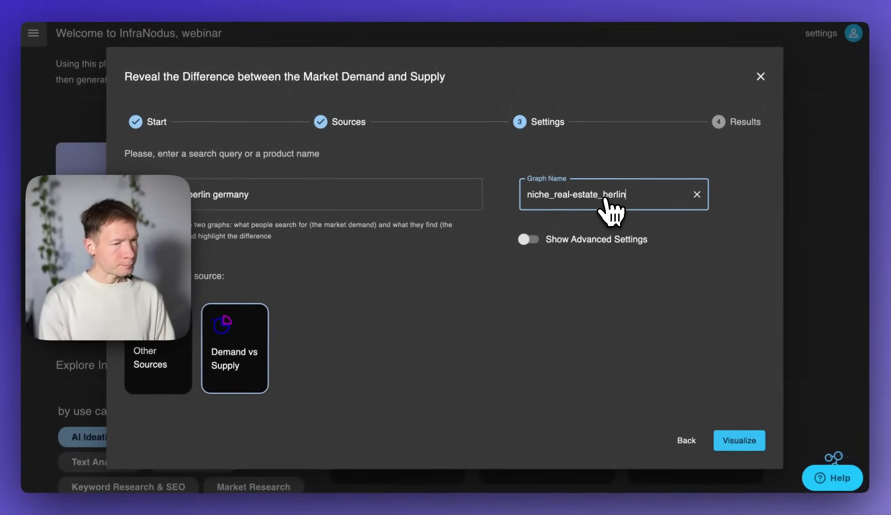
pyautogui.write('2')
pyautogui.press('Return')
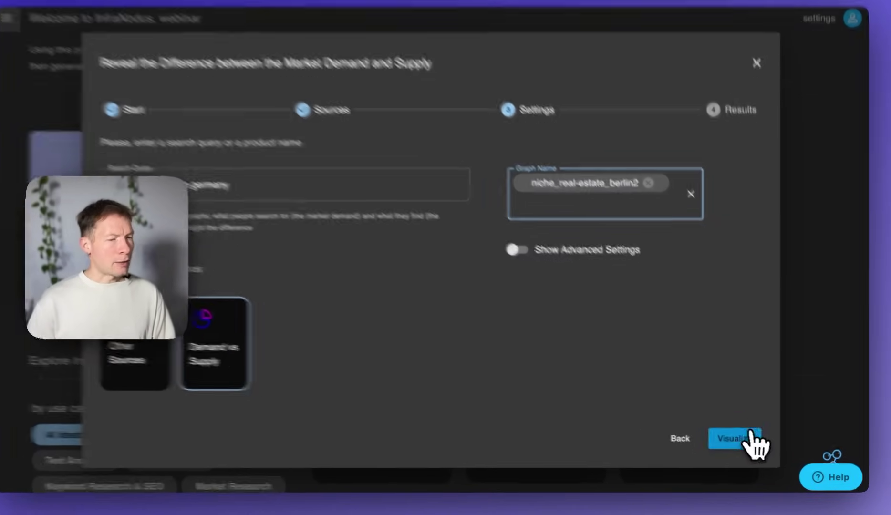
# - Build the Berlin graph, view informational supply, then narrow it to informational demand
pyautogui.click(743, 440)
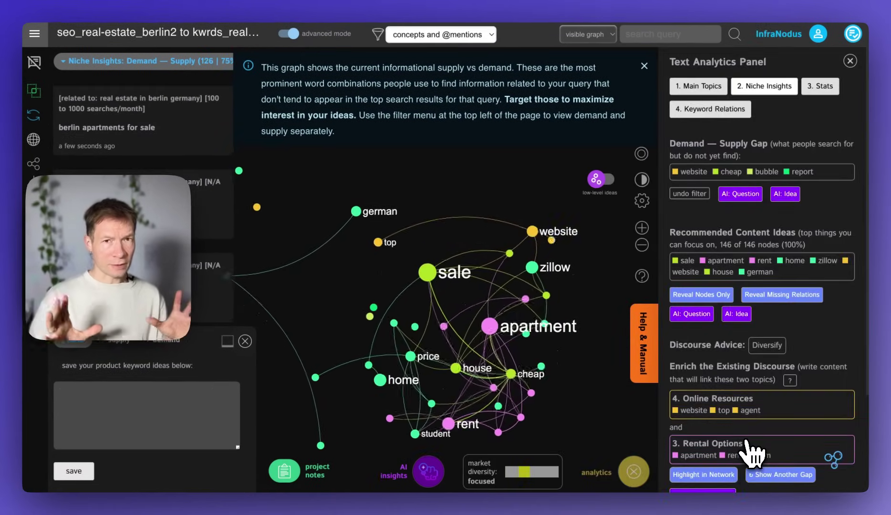
pyautogui.click(148, 61)
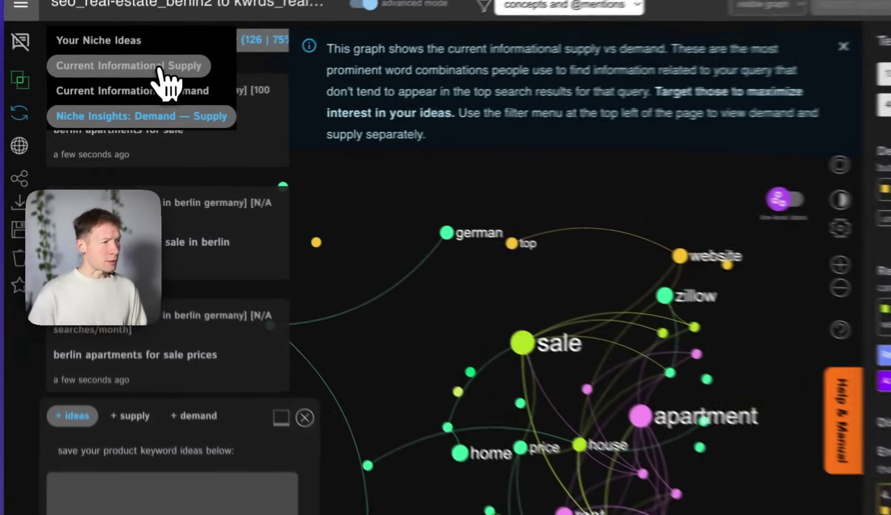
pyautogui.click(159, 69)
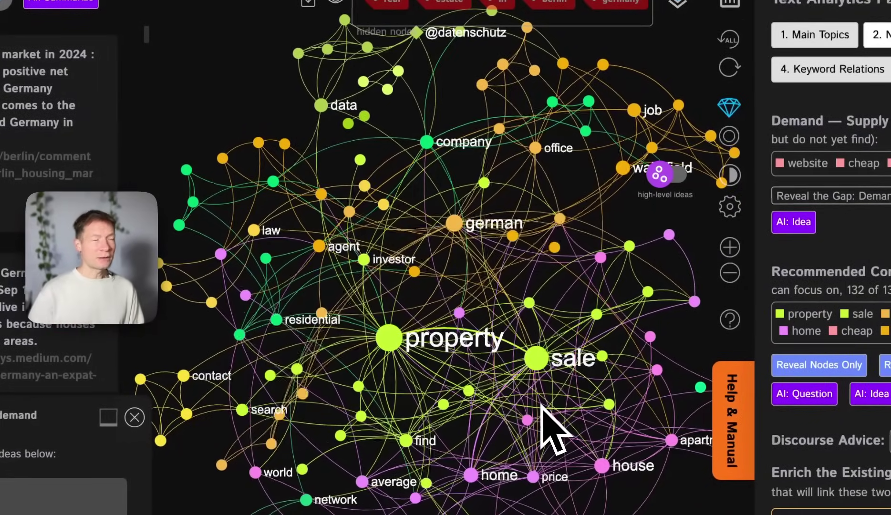
pyautogui.moveTo(542, 404); pyautogui.dragTo(470, 399)
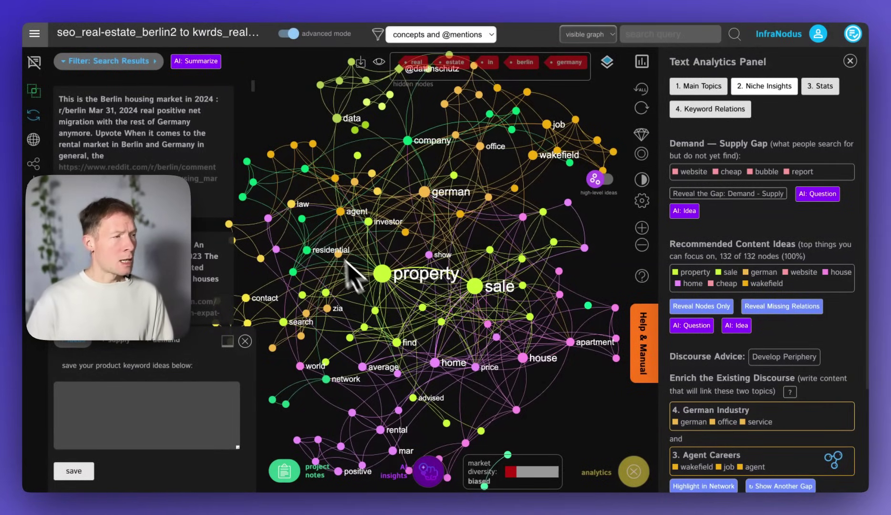
pyautogui.click(143, 61)
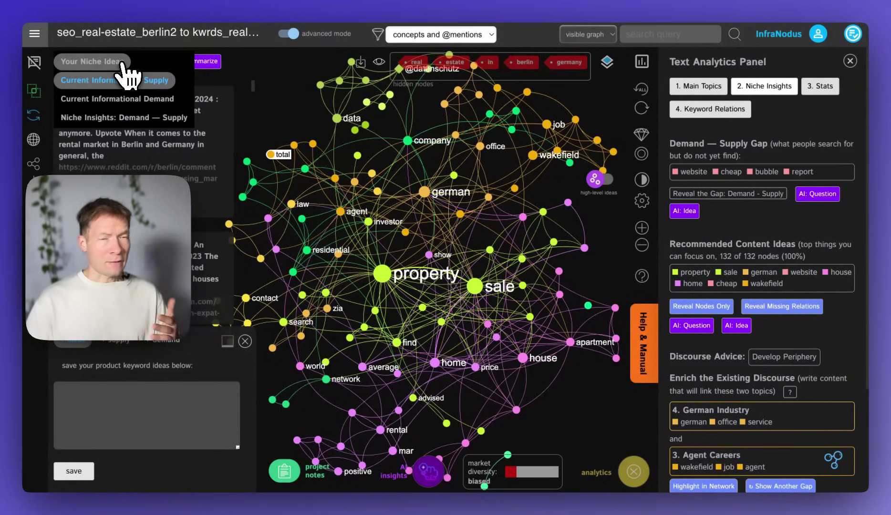
pyautogui.click(111, 99)
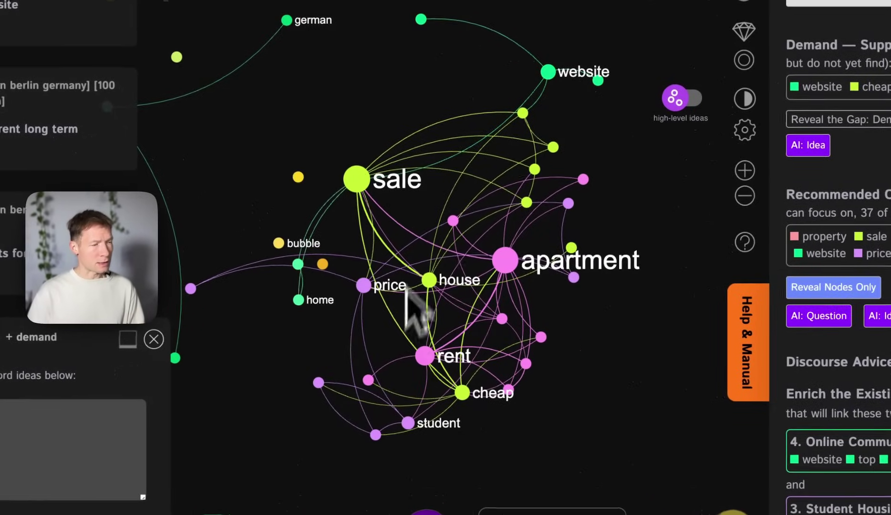
# - Inspect the terms linked to apartment, then return to the Niche Insights: Demand — Supply view
pyautogui.click(508, 262)
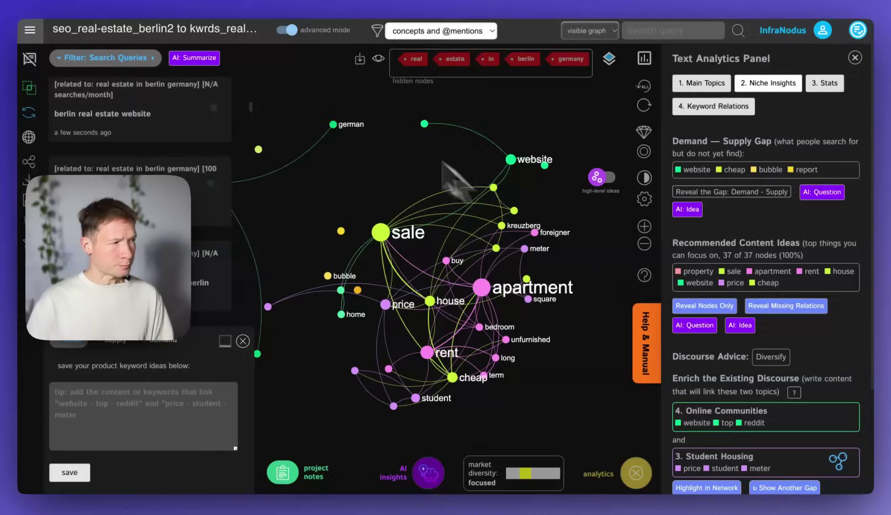
pyautogui.click(115, 61)
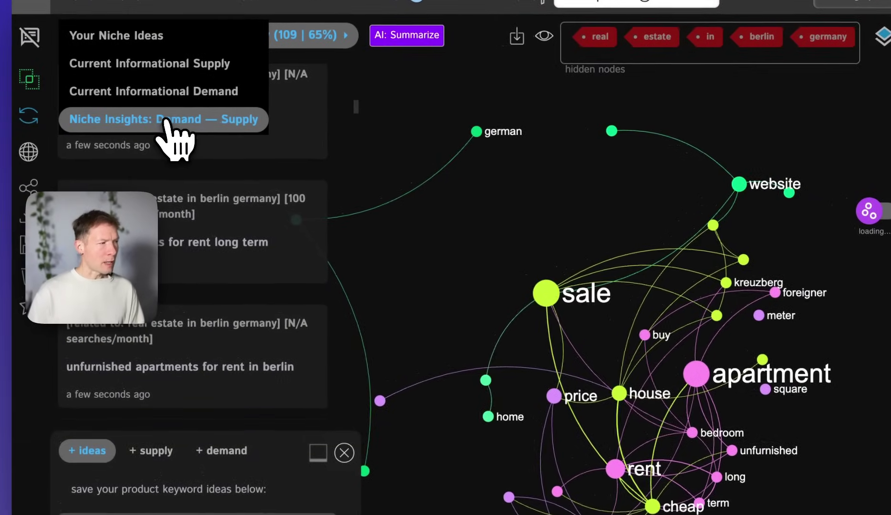
pyautogui.click(127, 118)
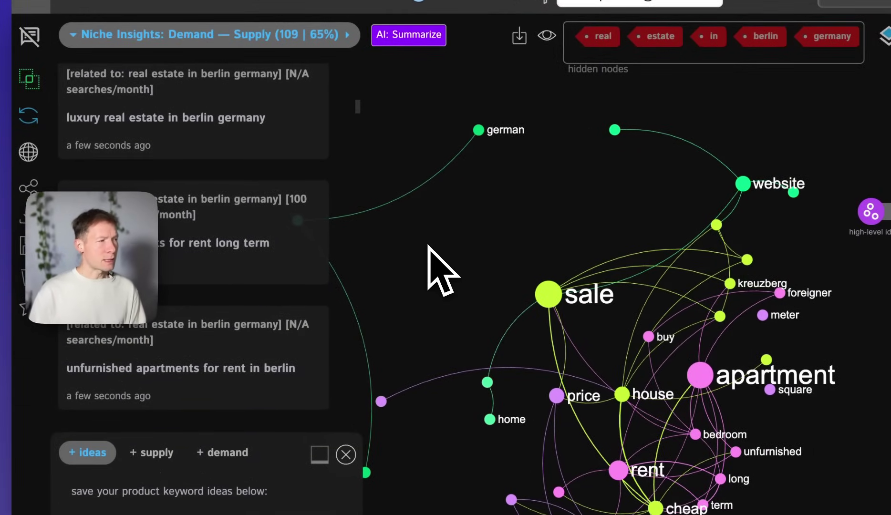
pyautogui.moveTo(462, 265); pyautogui.dragTo(475, 271)
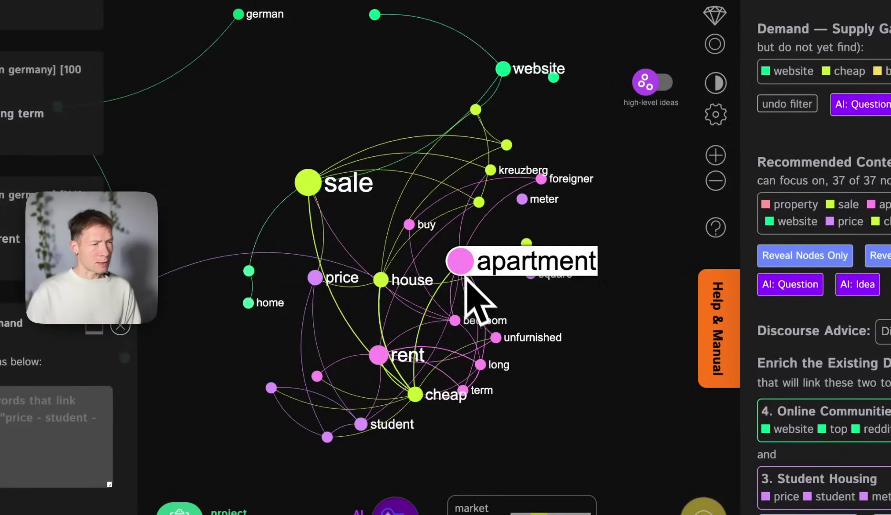
pyautogui.click(311, 183)
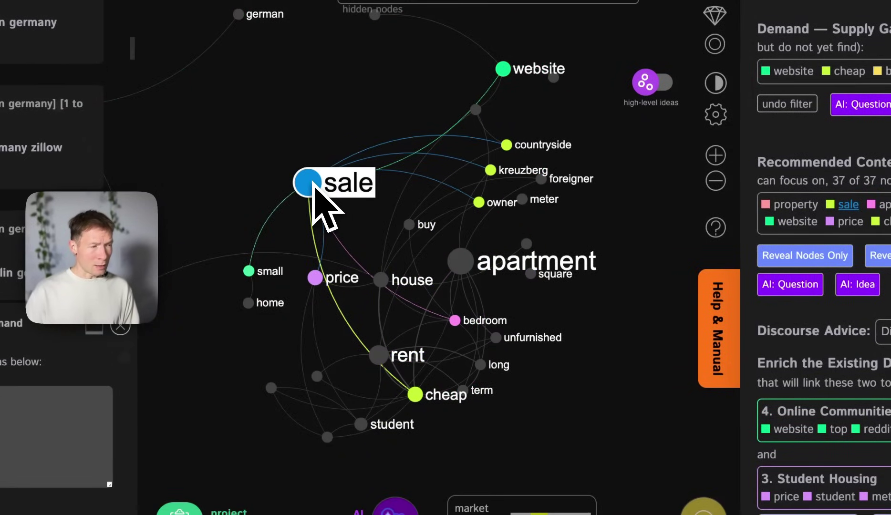
pyautogui.click(415, 395)
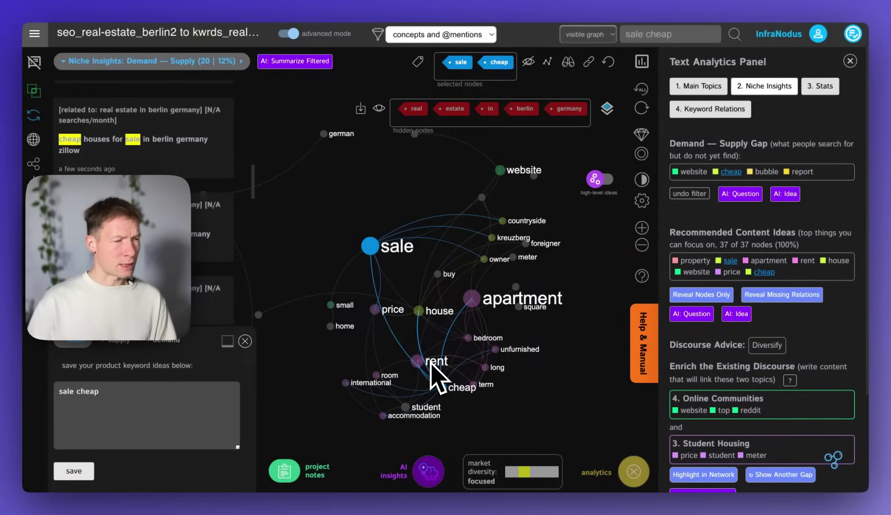
pyautogui.click(441, 389)
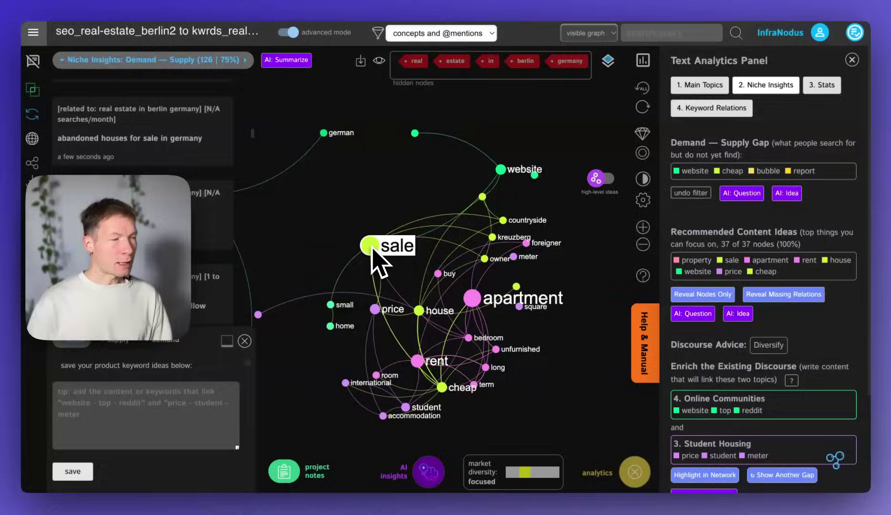
pyautogui.click(373, 248)
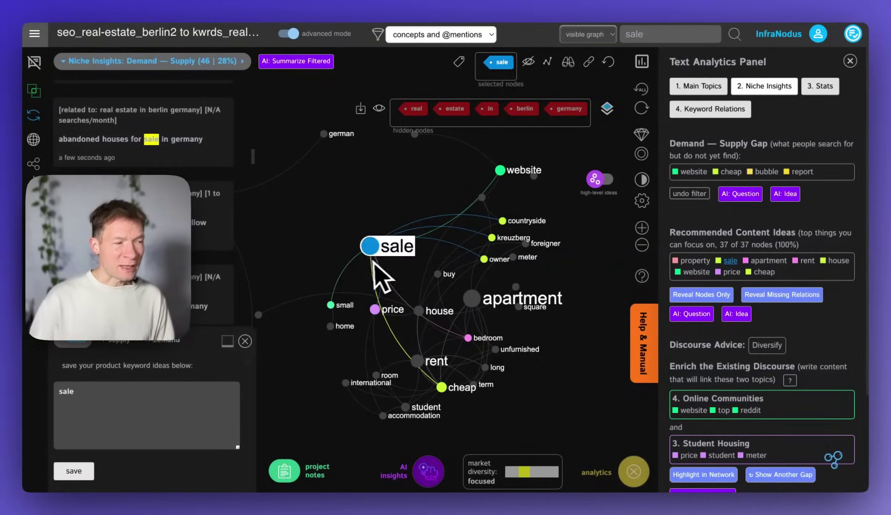
pyautogui.click(370, 246)
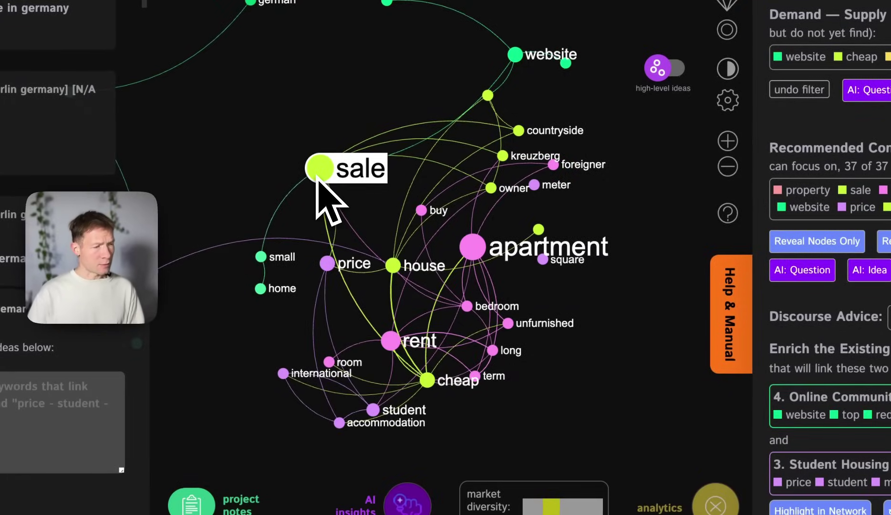
pyautogui.click(428, 381)
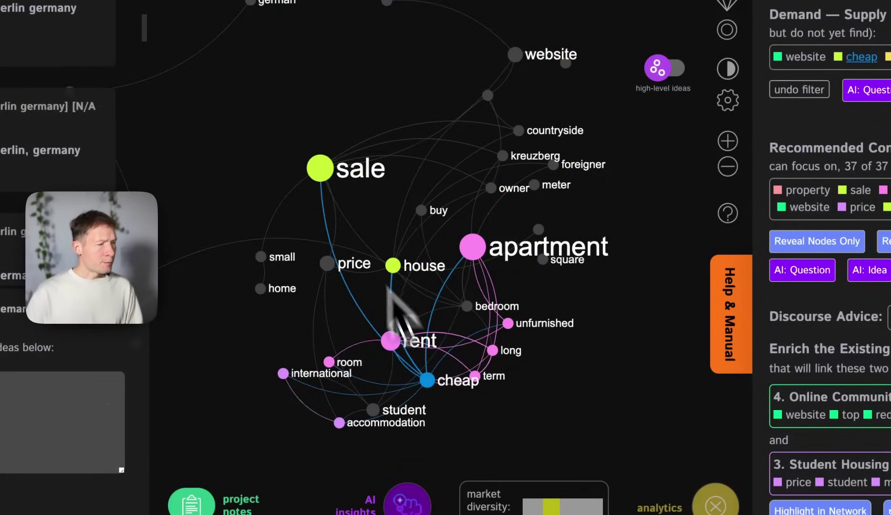
pyautogui.click(323, 167)
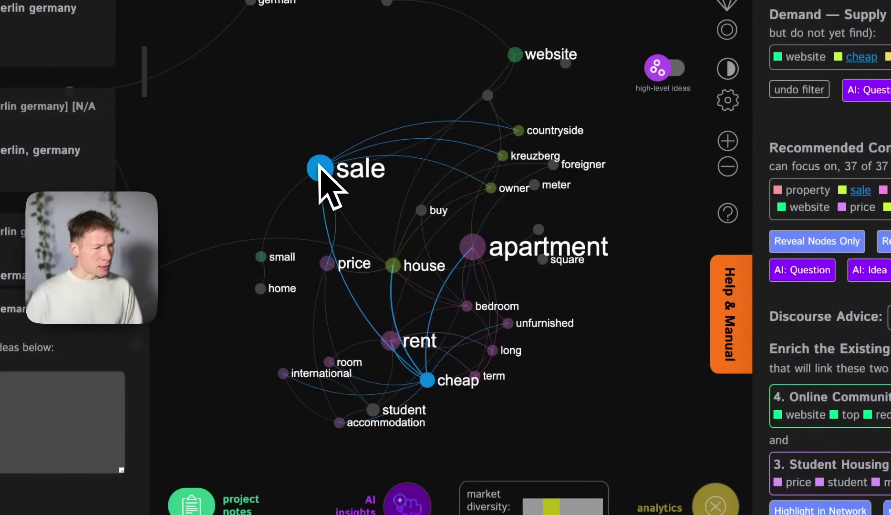
pyautogui.click(319, 168)
pyautogui.click(473, 247)
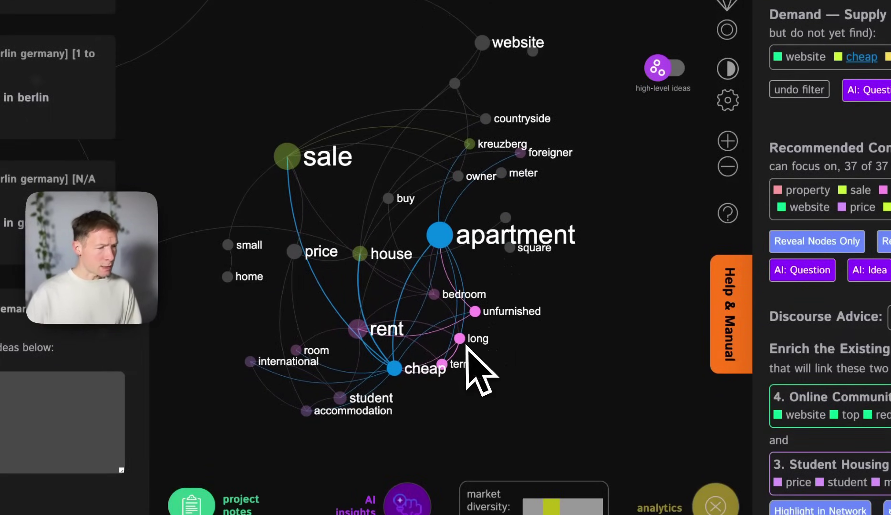
pyautogui.click(402, 375)
pyautogui.click(441, 238)
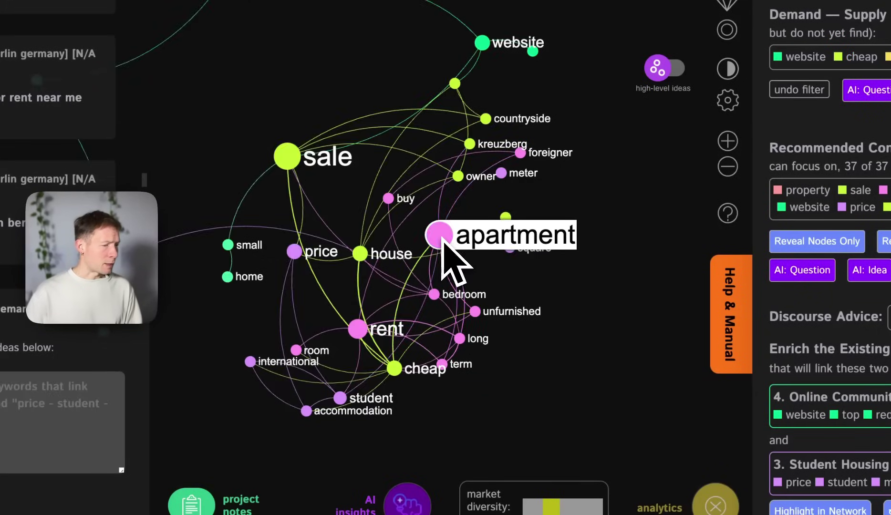
pyautogui.click(341, 398)
pyautogui.click(359, 329)
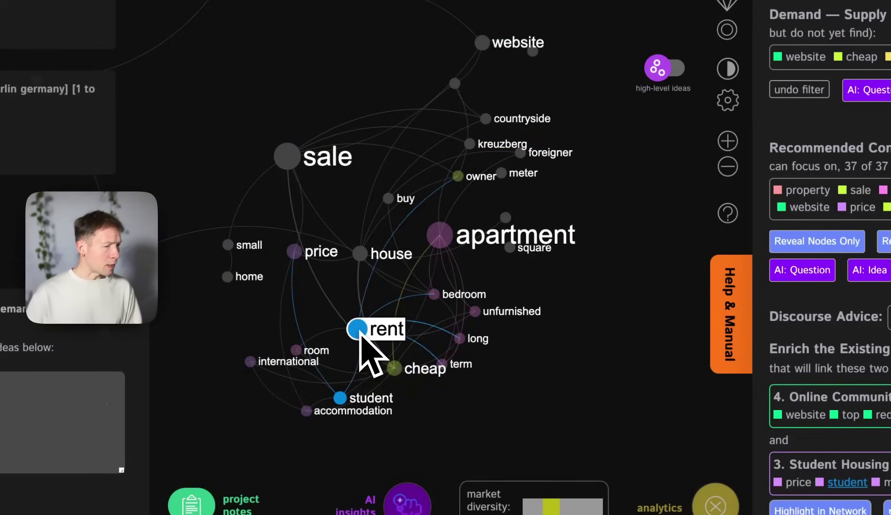
pyautogui.click(341, 398)
pyautogui.click(370, 327)
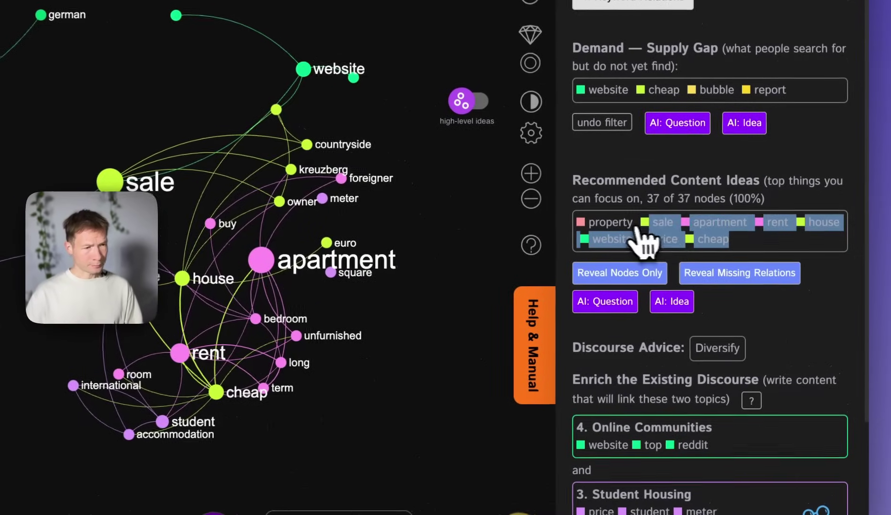
# - Generate an AI product idea from the Recommended Content Ideas keywords
pyautogui.click(682, 309)
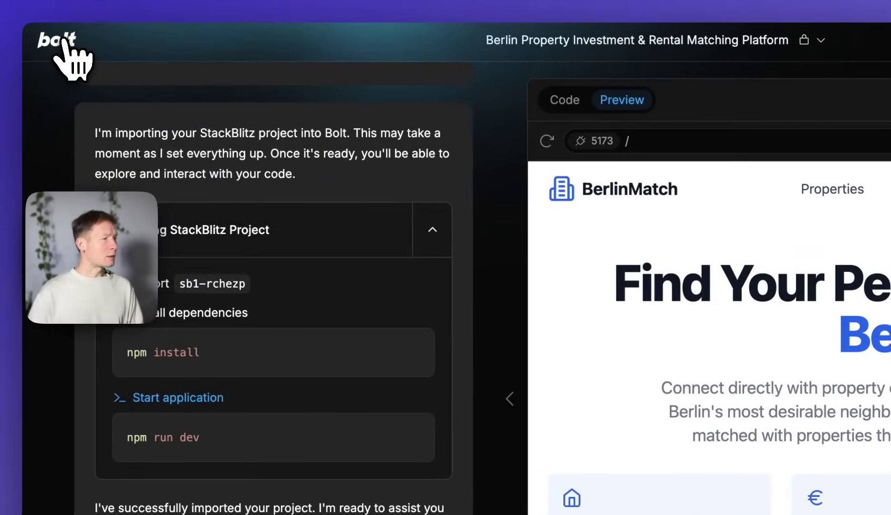
# - Start a new Bolt project from the pasted affordable Berlin property platform idea
pyautogui.click(62, 39)
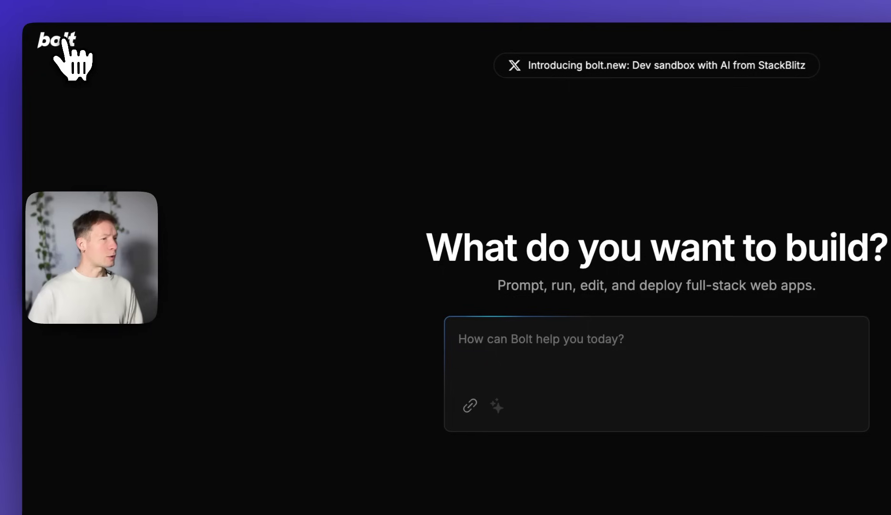
pyautogui.write('Create a platform focused on small, affordable properties in Berlin, targeting international students and foreigners. It uses a Reddit-like system for community-driven insights on neighborhoods like Kreuzberg, emphasizing properties that are cheap to buy or rent long-term, unfurnished, directly from owners.')
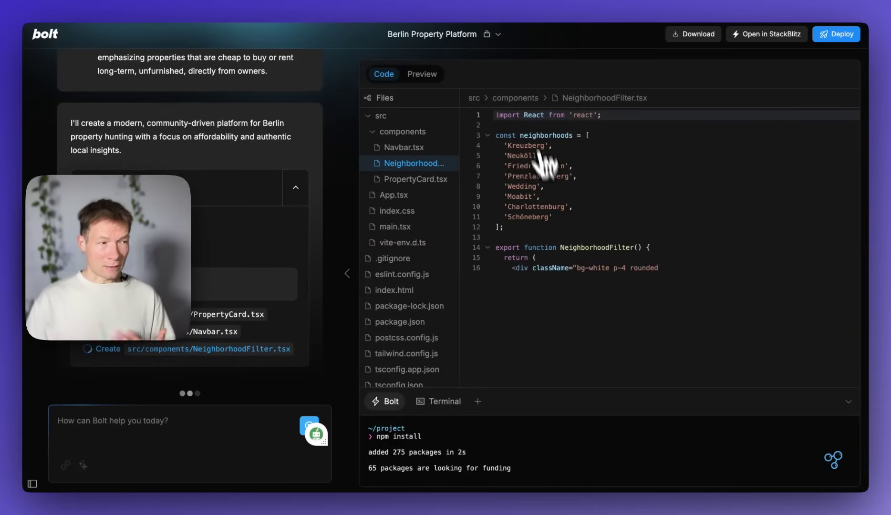
pyautogui.click(199, 432)
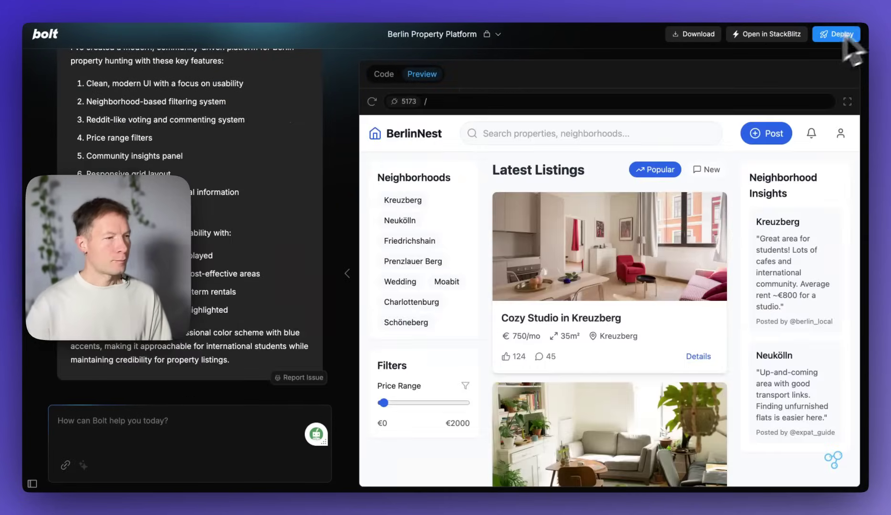
# - Browse the BerlinNest listings and raise the price range slider to €2000
pyautogui.scroll(-6, 594, 372)
pyautogui.scroll(3, 594, 367)
pyautogui.scroll(4, 596, 375)
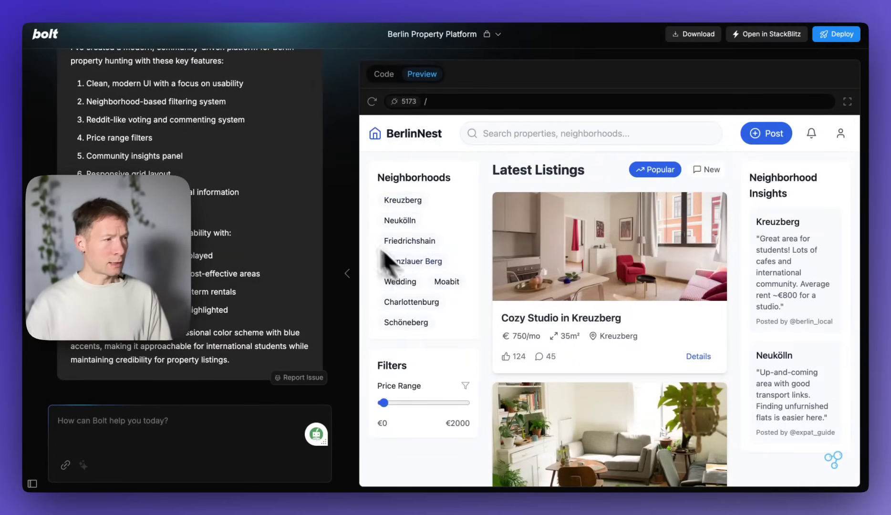
pyautogui.scroll(10, 269, 213)
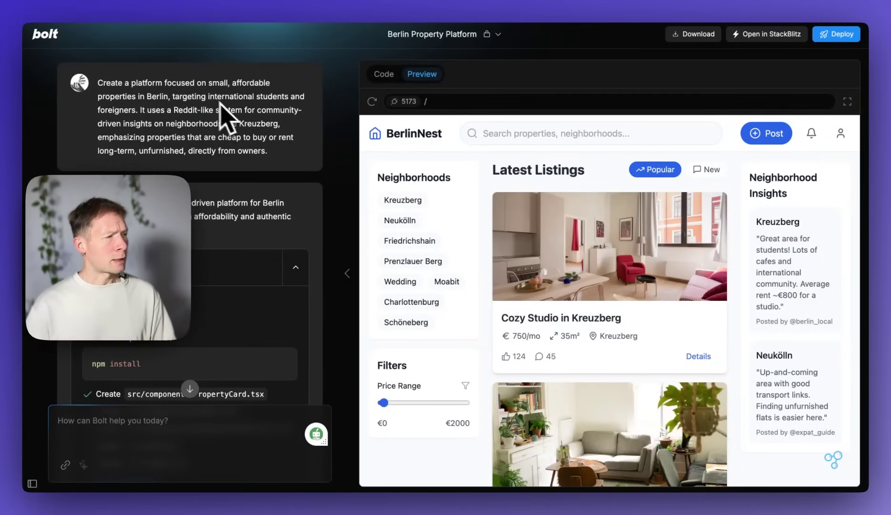
pyautogui.scroll(-1, 432, 307)
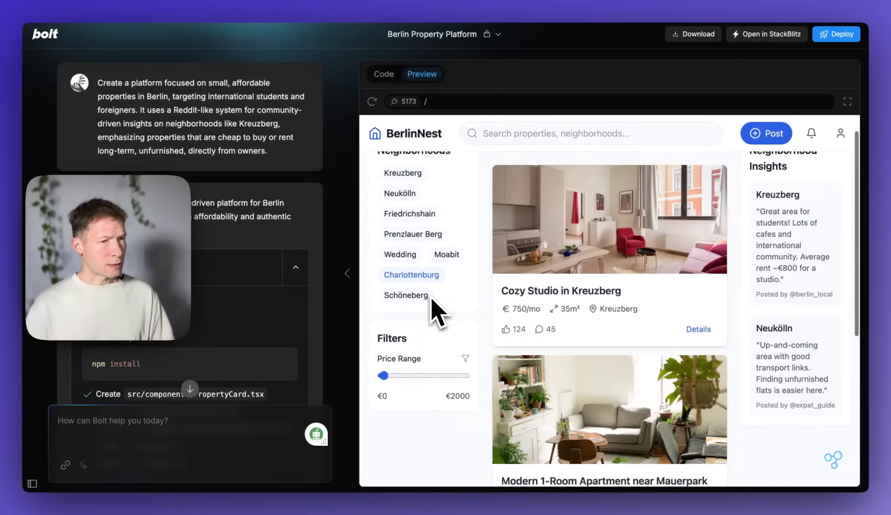
pyautogui.scroll(-2, 434, 310)
pyautogui.scroll(-3, 433, 313)
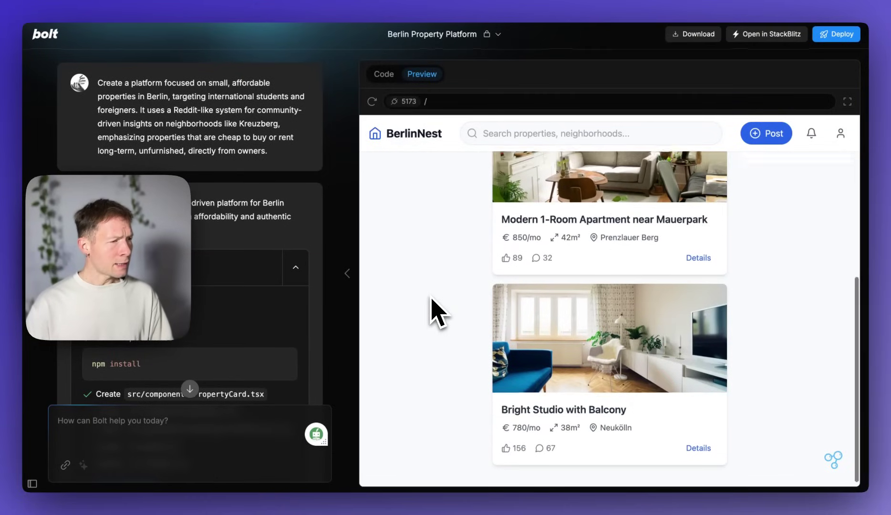
pyautogui.scroll(6, 432, 305)
pyautogui.moveTo(416, 399)
pyautogui.mouseDown()
pyautogui.moveTo(387, 404)
pyautogui.moveTo(442, 434)
pyautogui.moveTo(477, 431)
pyautogui.moveTo(384, 431)
pyautogui.moveTo(473, 432)
pyautogui.mouseUp()
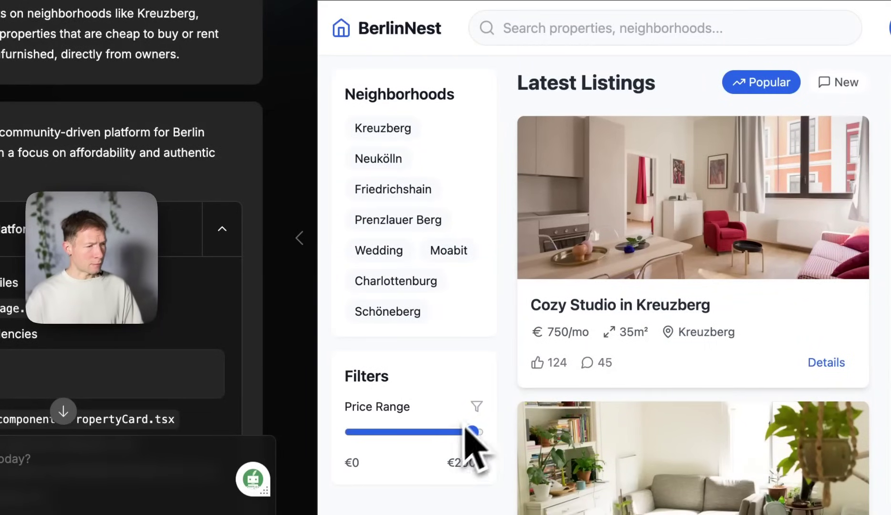
pyautogui.scroll(-2, 422, 238)
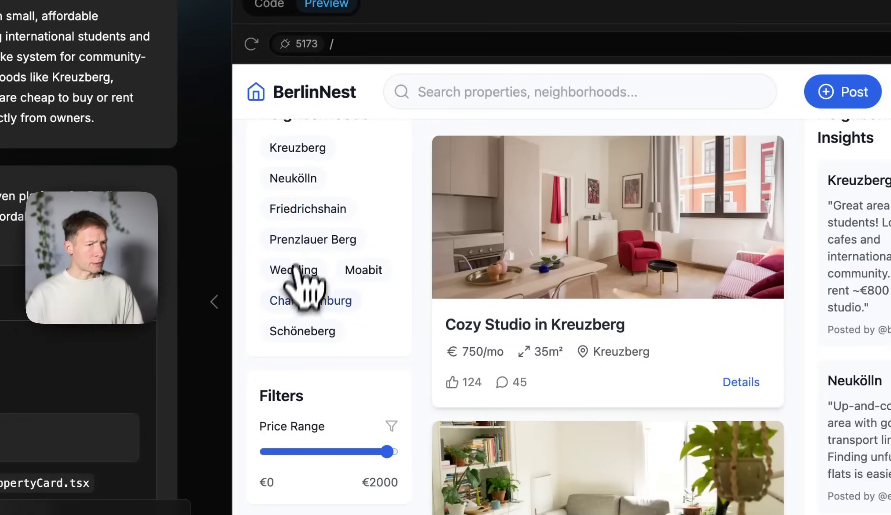
pyautogui.scroll(2, 477, 338)
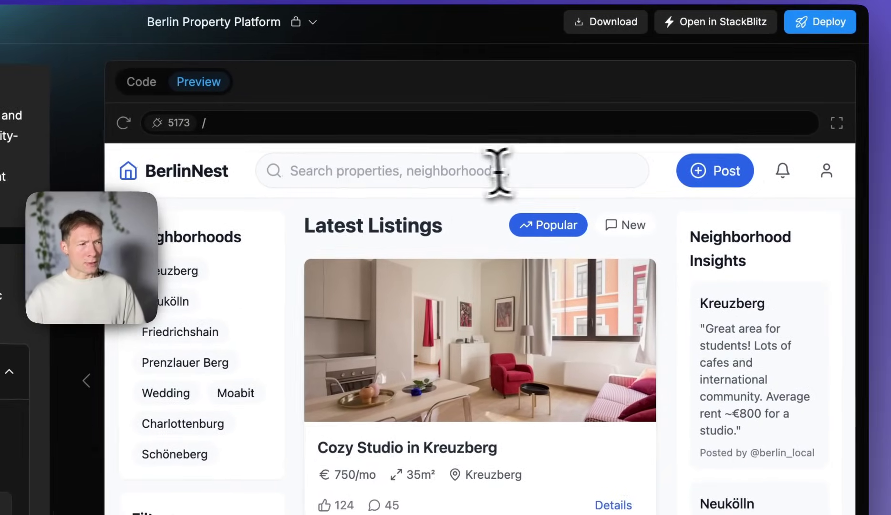
# - Ask Bolt to make the price and neighbourhood filters work and support new posts
pyautogui.click(473, 171)
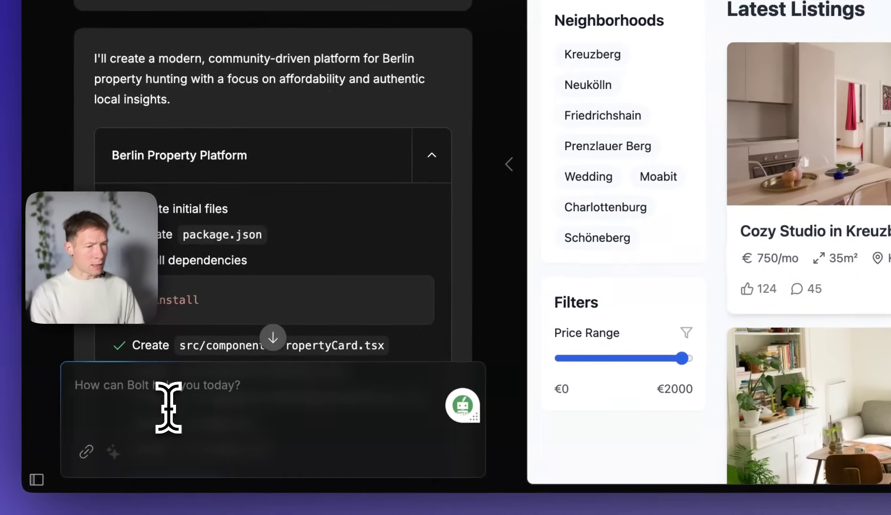
pyautogui.click(168, 408)
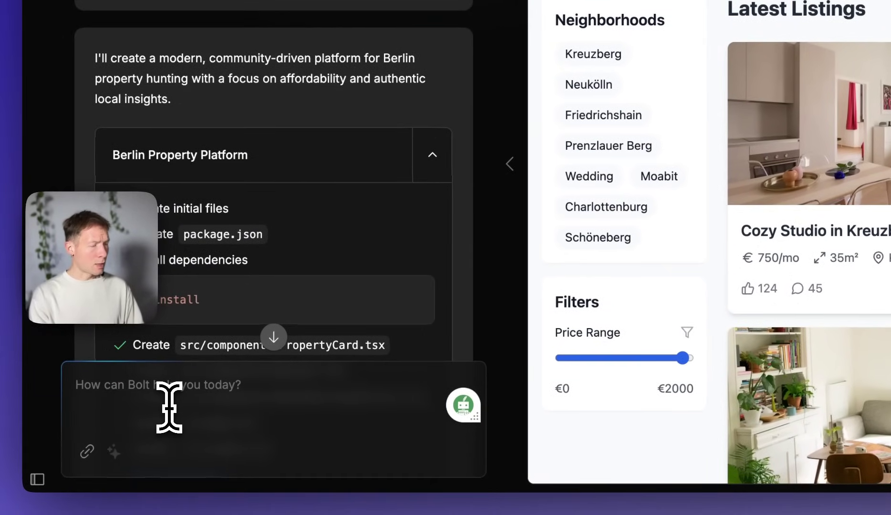
pyautogui.write('Make the filter')
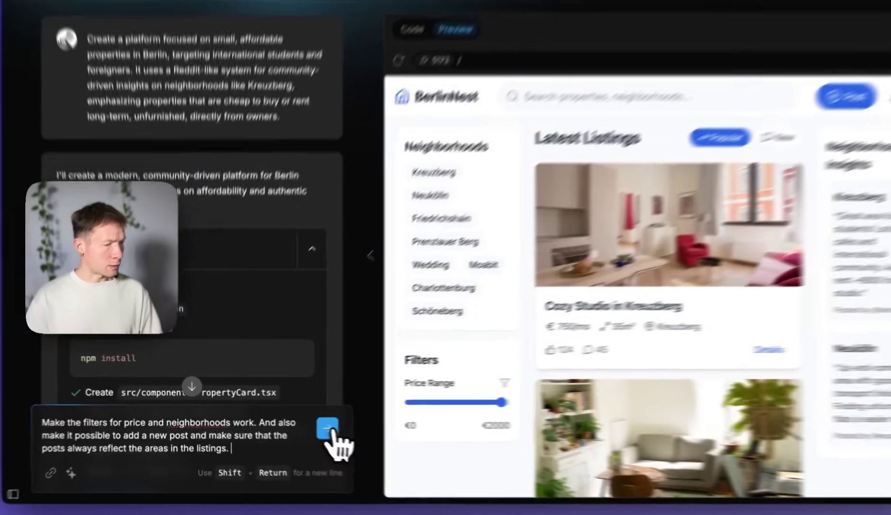
pyautogui.click(309, 426)
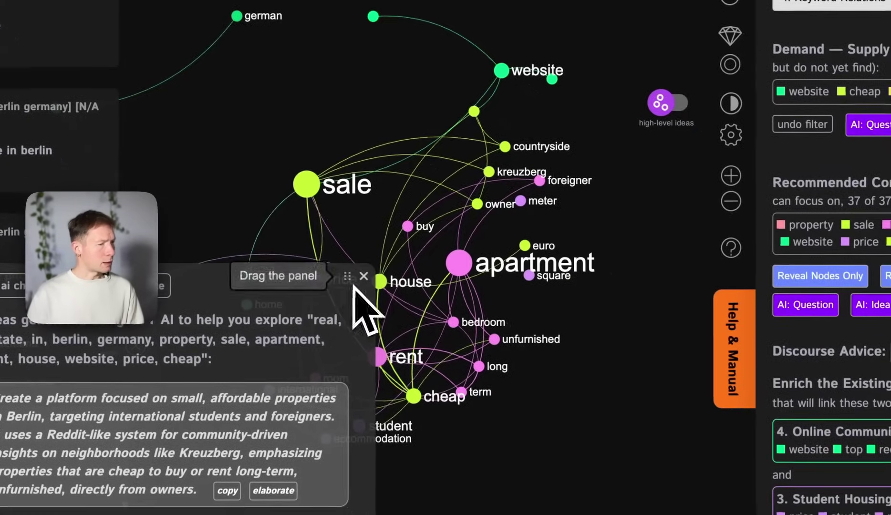
# - Generate a first AI product idea for the Berlin property gap and save it to project notes
pyautogui.moveTo(354, 274); pyautogui.dragTo(368, 294)
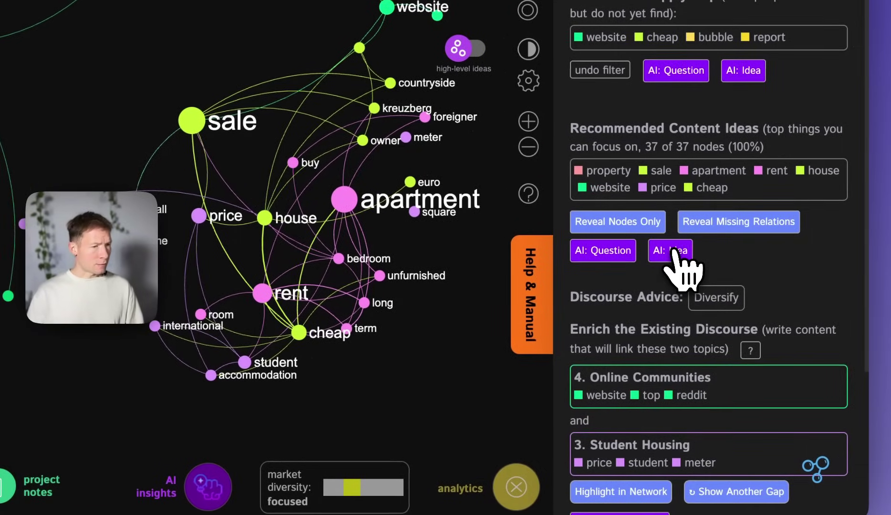
pyautogui.click(674, 250)
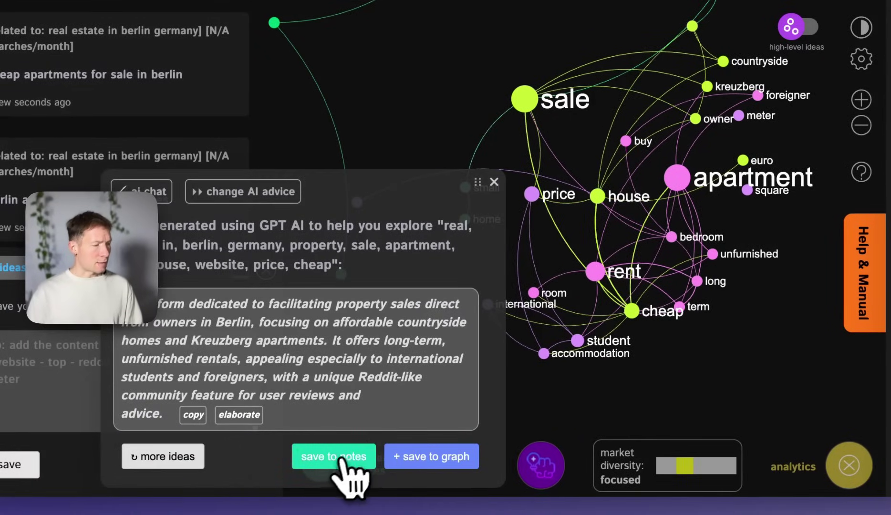
pyautogui.click(342, 451)
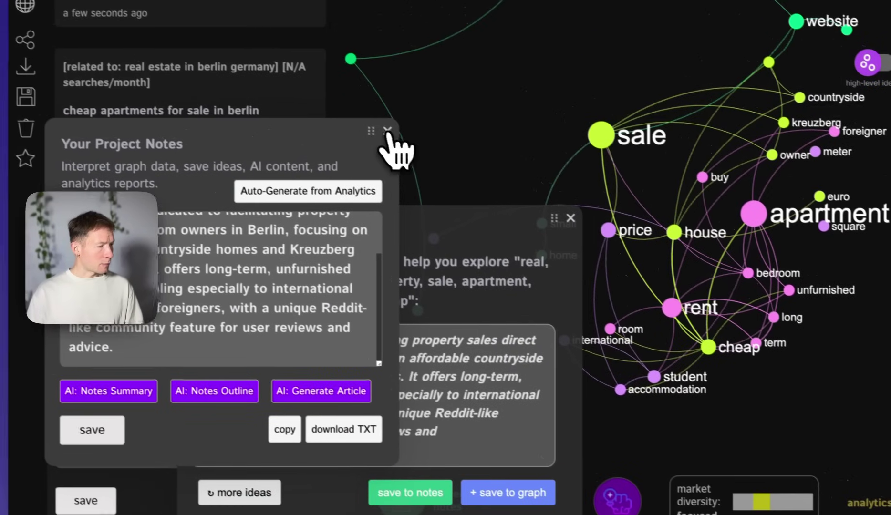
pyautogui.click(388, 130)
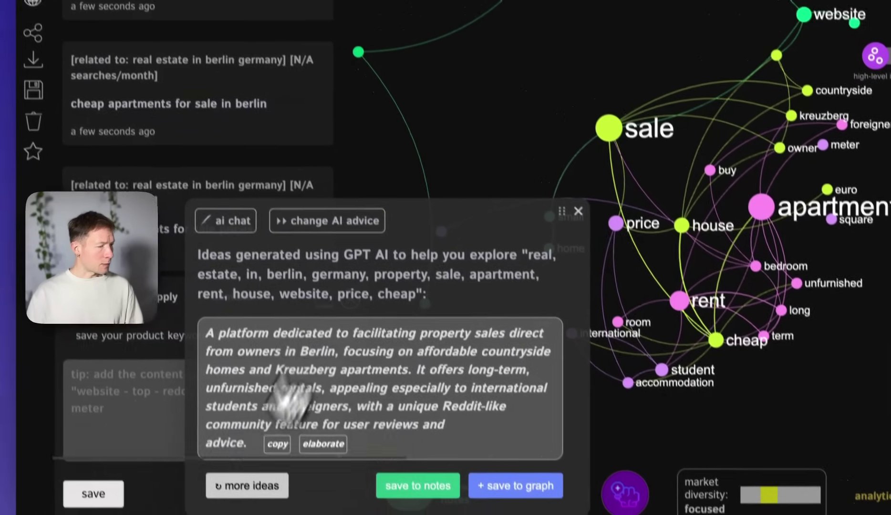
# - Generate more ideas and save the virtual-reality 3D-tour platform idea to project notes
pyautogui.click(236, 458)
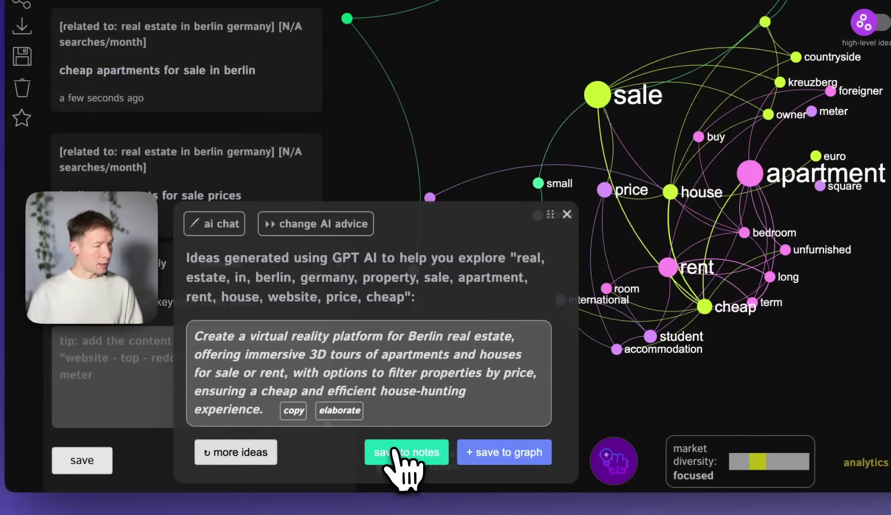
pyautogui.click(393, 451)
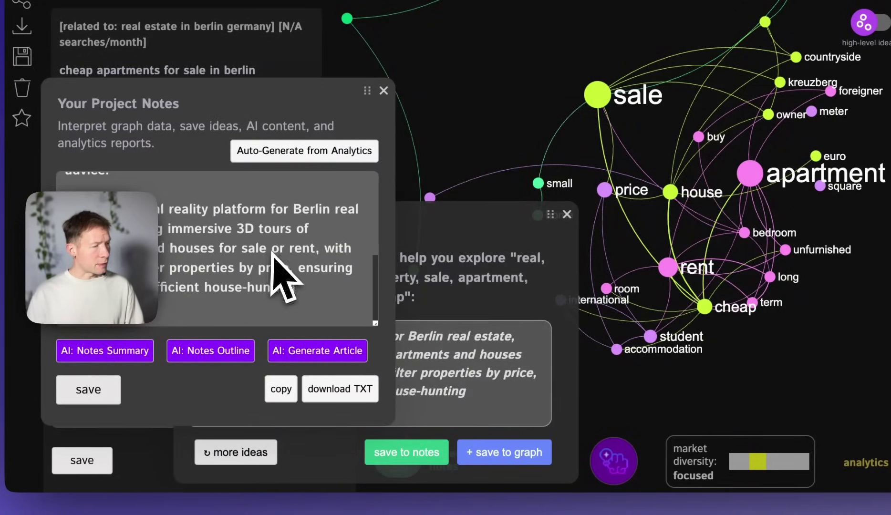
pyautogui.scroll(2, 200, 269)
pyautogui.scroll(2, 205, 269)
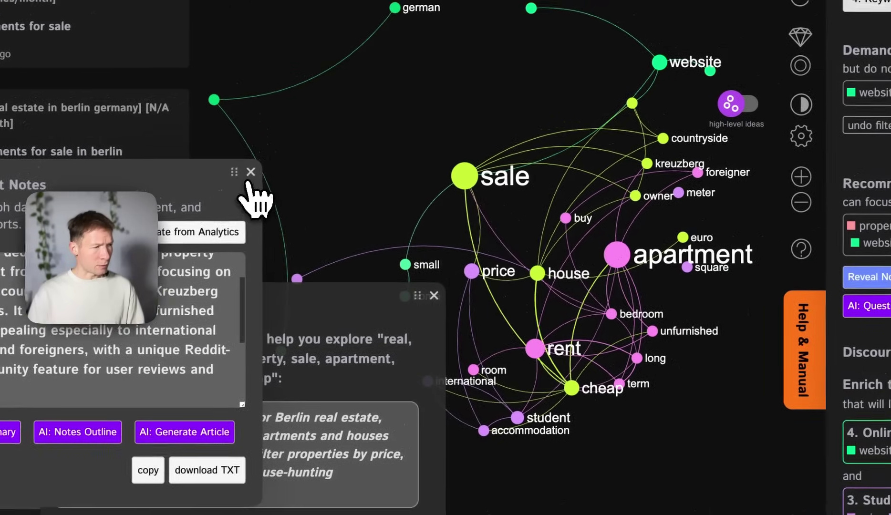
pyautogui.click(251, 172)
# - Hide the student keyword from the Berlin graph
pyautogui.click(422, 295)
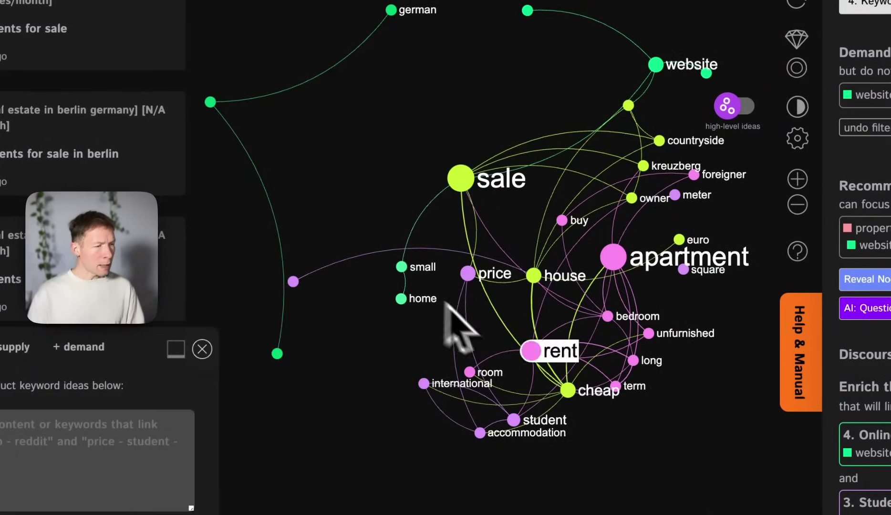
pyautogui.click(464, 410)
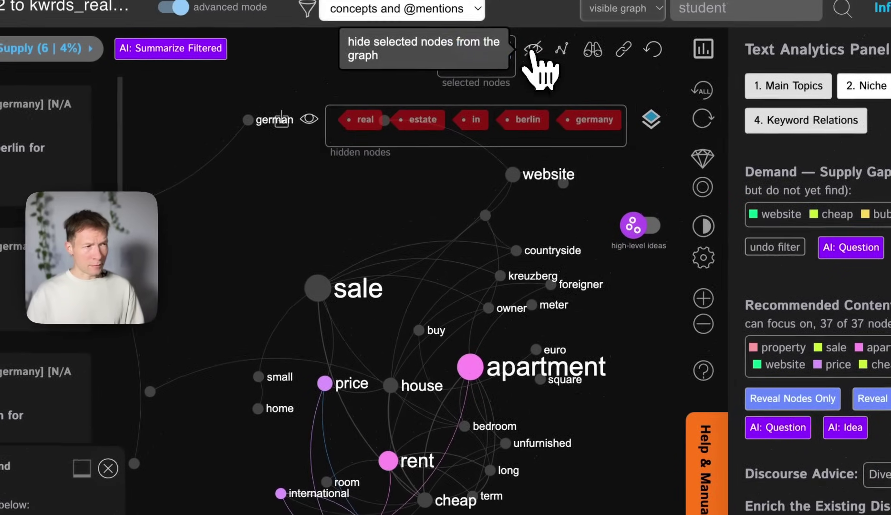
pyautogui.click(531, 54)
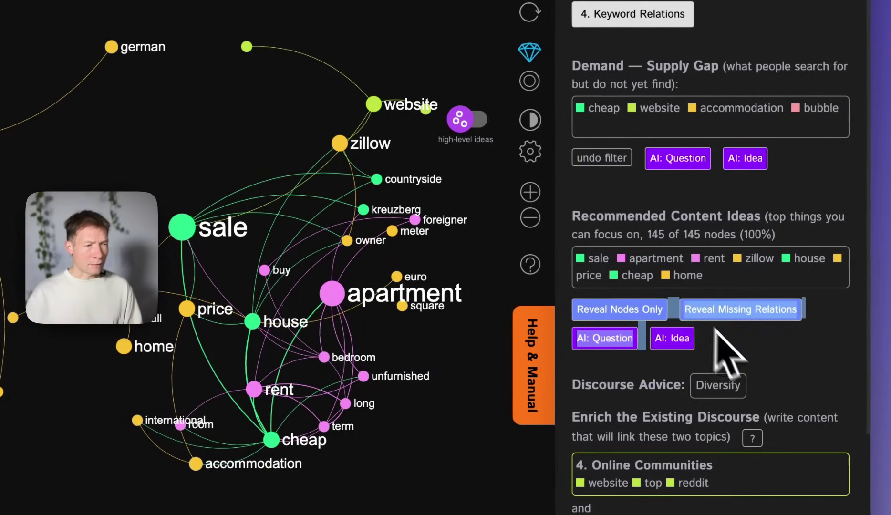
# - Generate an AI rental platform idea from the gaps and save it to project notes
pyautogui.click(682, 340)
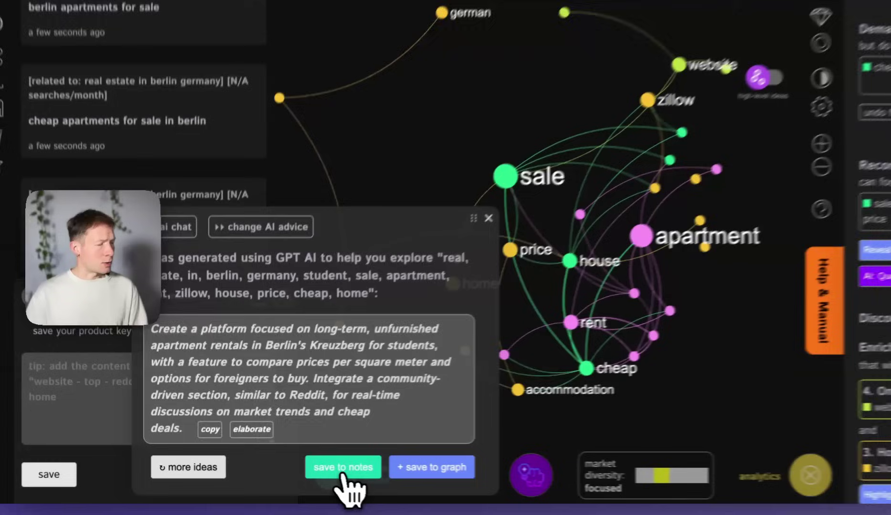
pyautogui.click(271, 468)
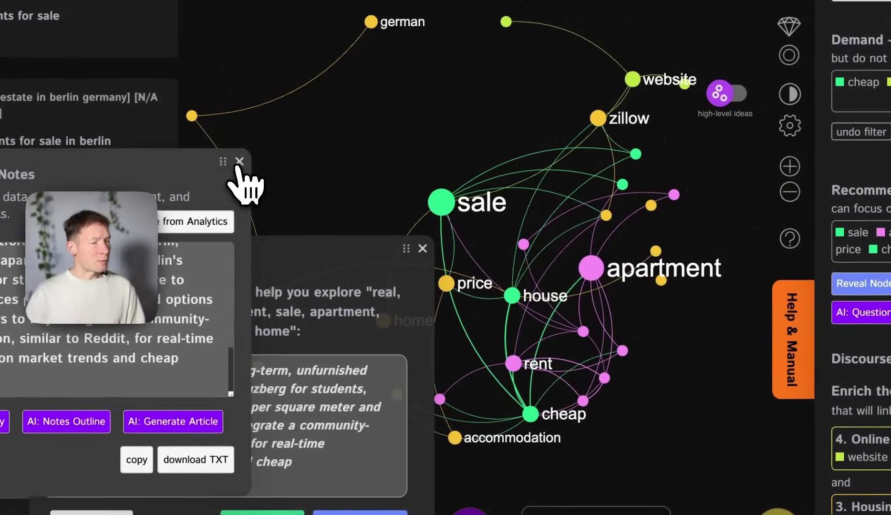
pyautogui.click(247, 157)
pyautogui.click(421, 249)
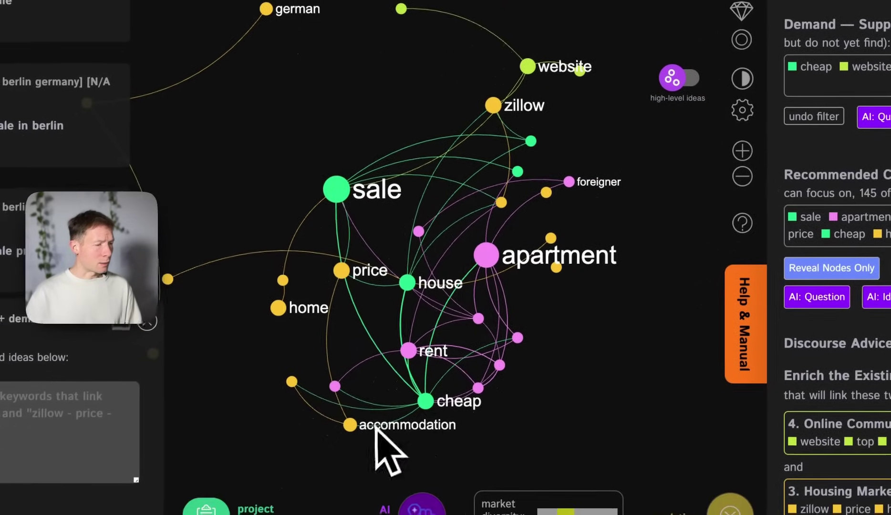
# - Hide the cheap keyword from the Berlin graph
pyautogui.click(432, 410)
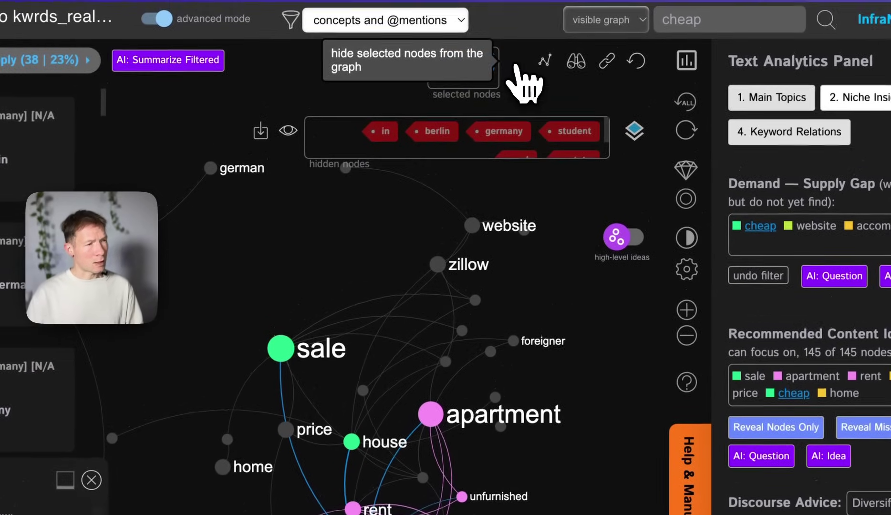
pyautogui.click(517, 67)
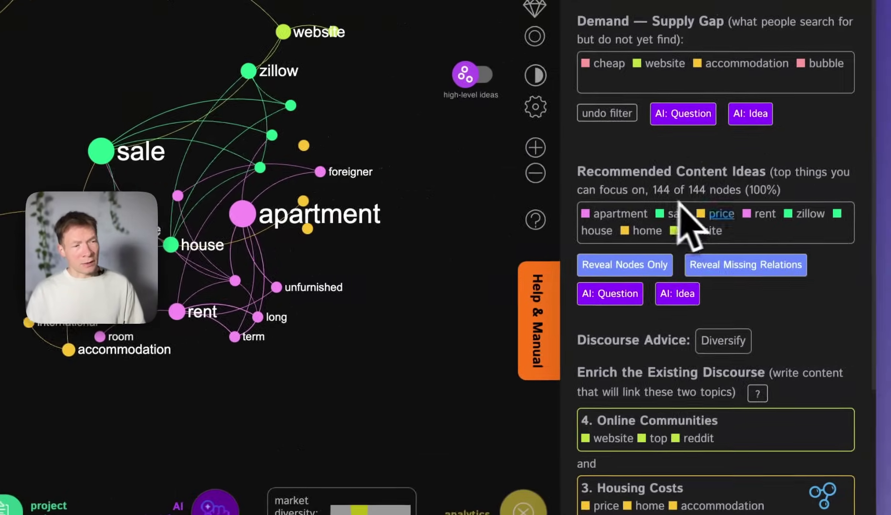
pyautogui.scroll(-3, 763, 286)
pyautogui.scroll(2, 768, 296)
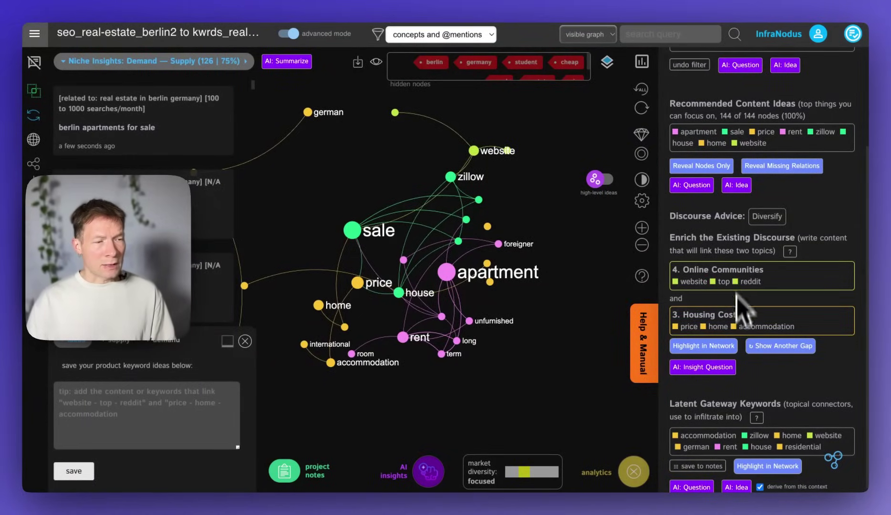
# - Highlight the Online Communities–Housing Costs gap, generate bridging ideas, and produce an AI notes summary
pyautogui.click(711, 347)
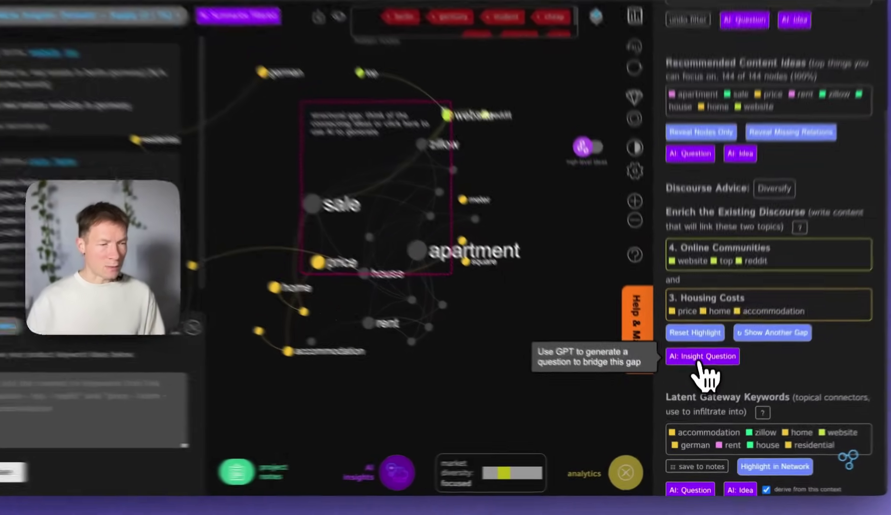
pyautogui.click(705, 368)
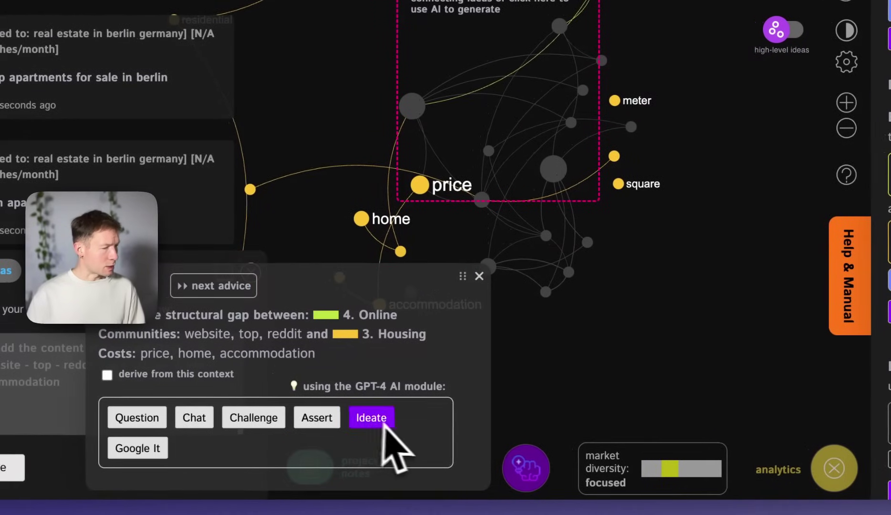
pyautogui.click(375, 419)
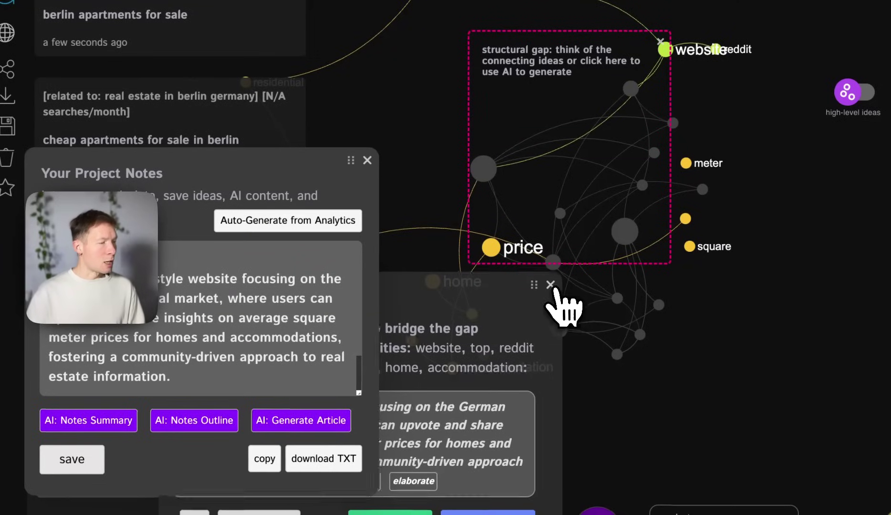
pyautogui.click(550, 283)
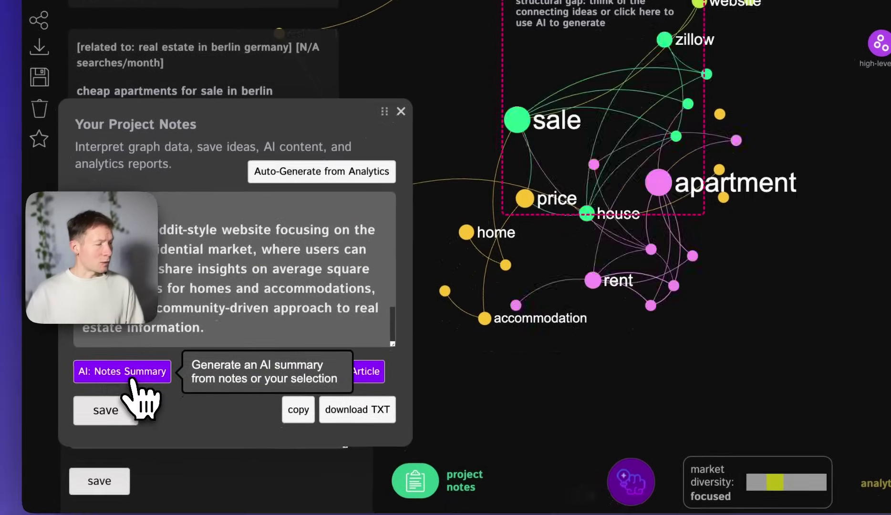
pyautogui.click(130, 381)
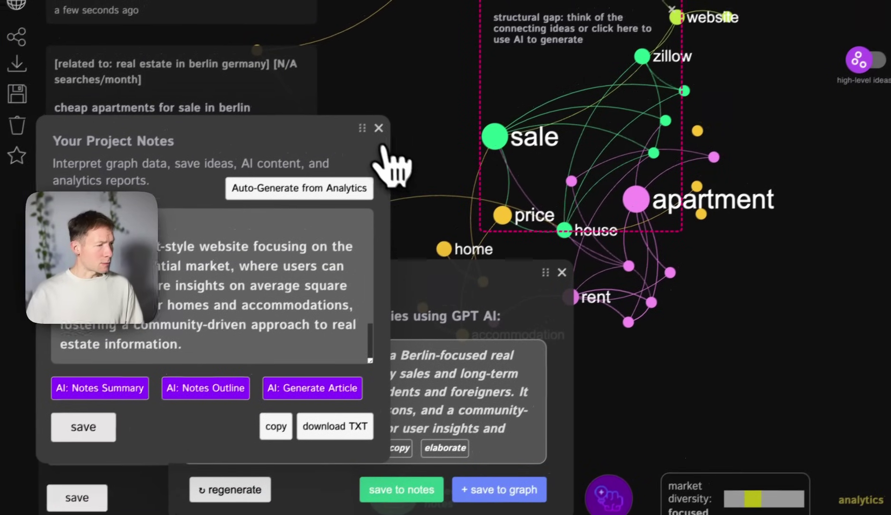
pyautogui.click(401, 111)
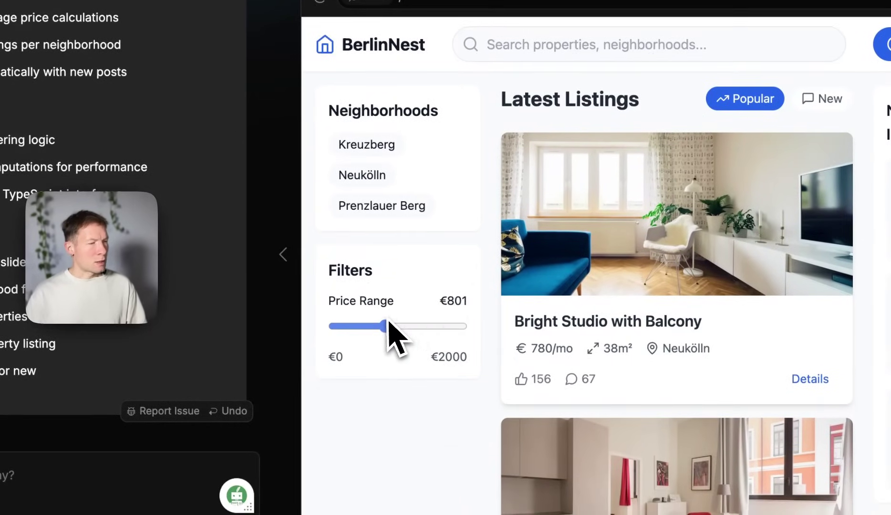
# - Toggle the Neukölln, Kreuzberg and Prenzlauer Berg filters and move the price slider, ending on Neukölln
pyautogui.click(369, 174)
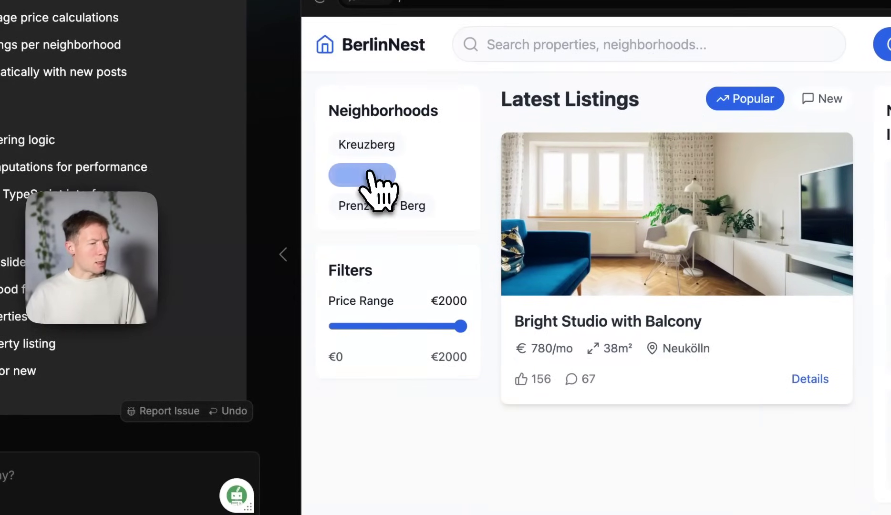
pyautogui.click(361, 148)
pyautogui.click(386, 213)
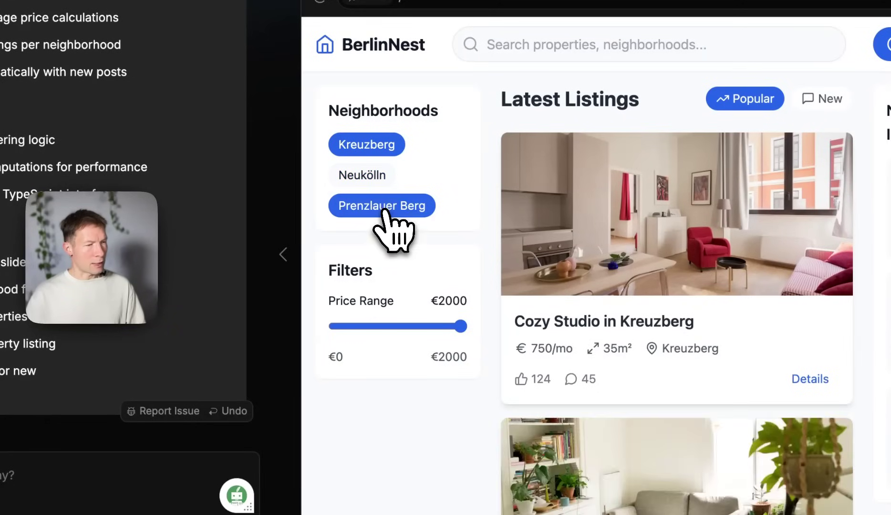
pyautogui.click(378, 151)
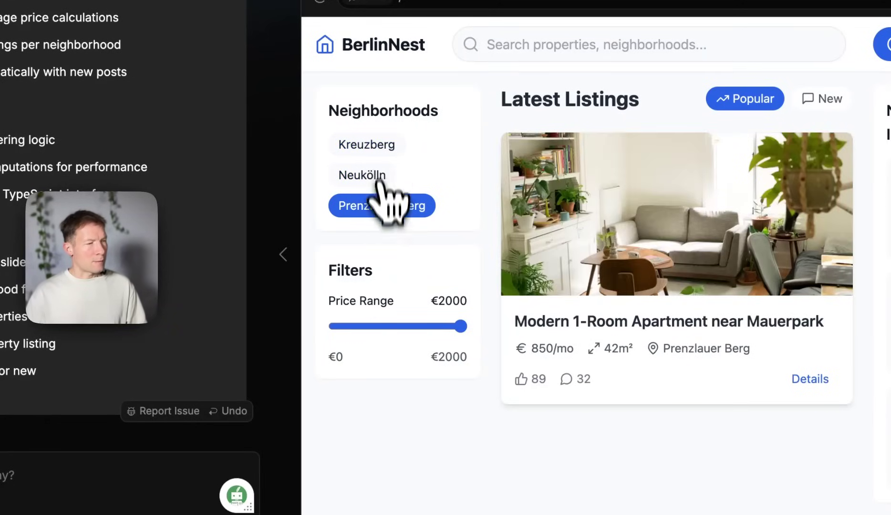
pyautogui.click(384, 205)
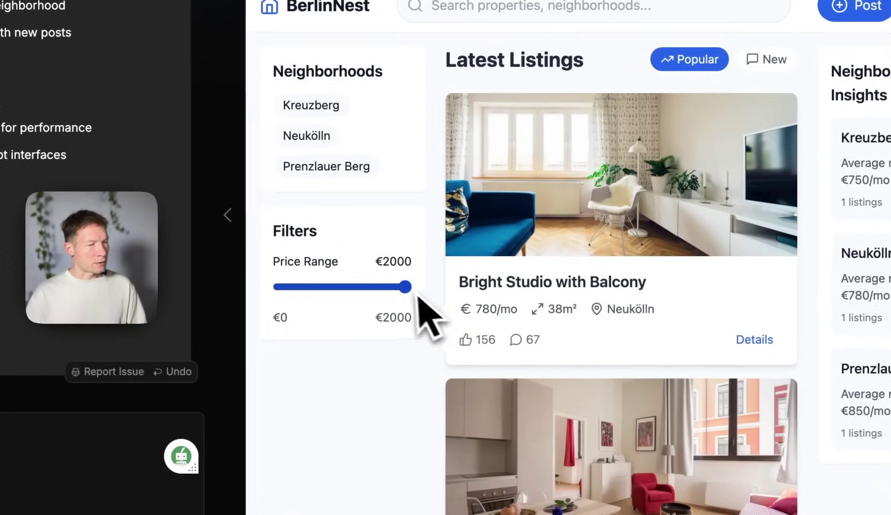
pyautogui.moveTo(404, 286)
pyautogui.mouseDown()
pyautogui.moveTo(276, 298)
pyautogui.moveTo(356, 292)
pyautogui.moveTo(336, 298)
pyautogui.mouseUp()
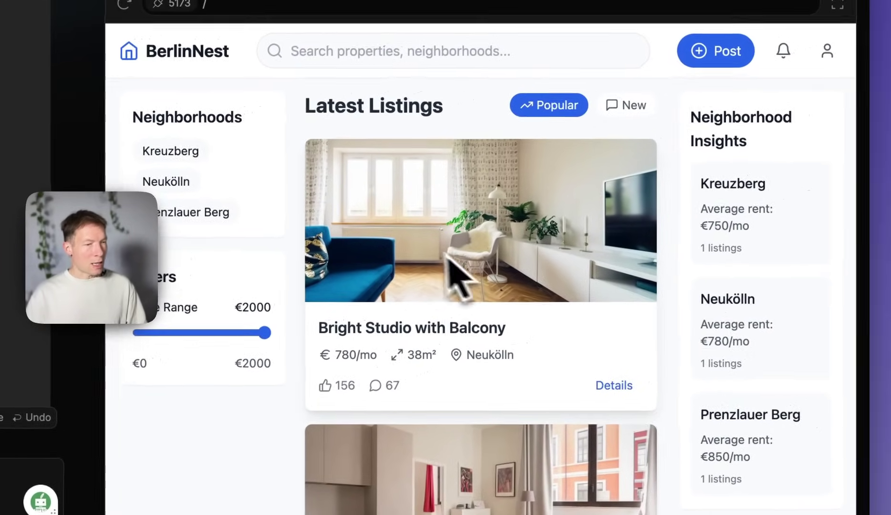
pyautogui.click(334, 220)
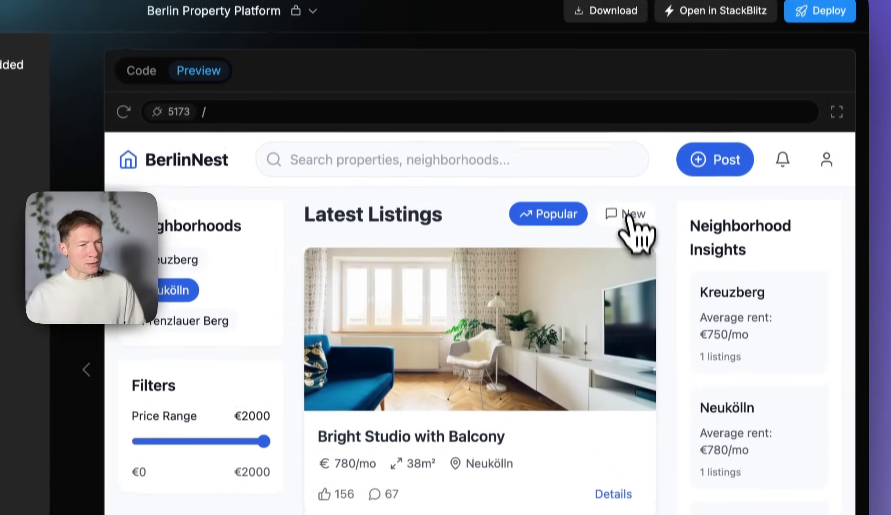
# - Sort listings by New, then try the new-listing form's Title field and cancel it
pyautogui.click(629, 232)
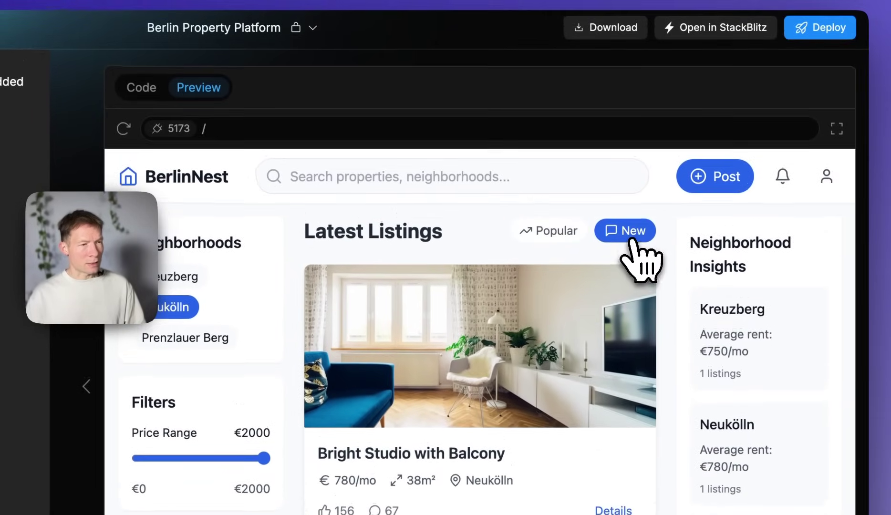
pyautogui.click(731, 186)
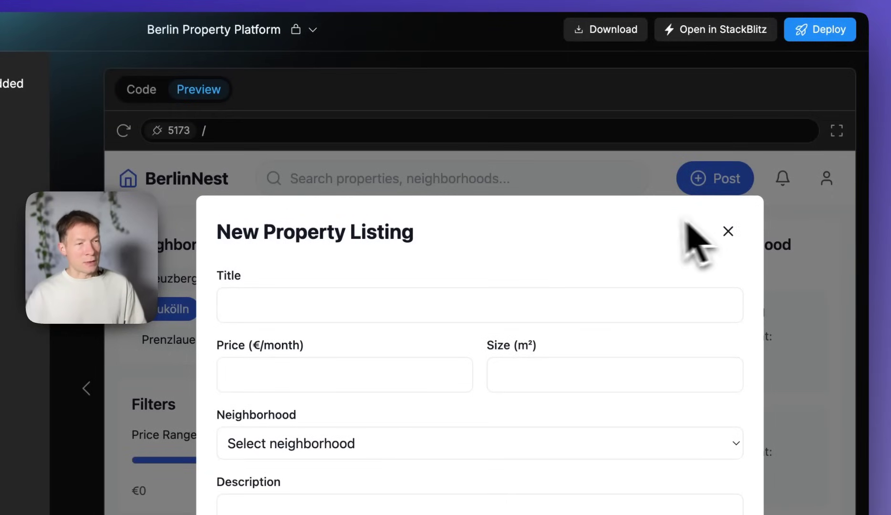
pyautogui.click(729, 232)
pyautogui.click(724, 183)
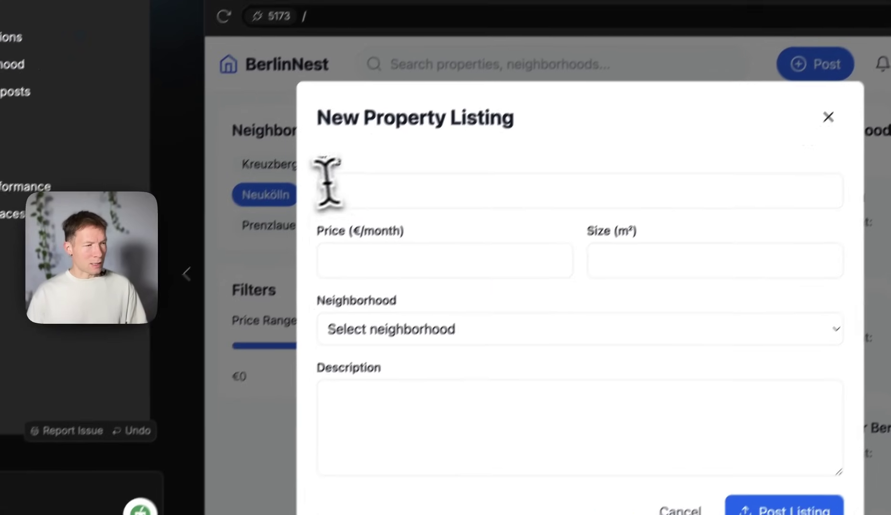
pyautogui.click(281, 311)
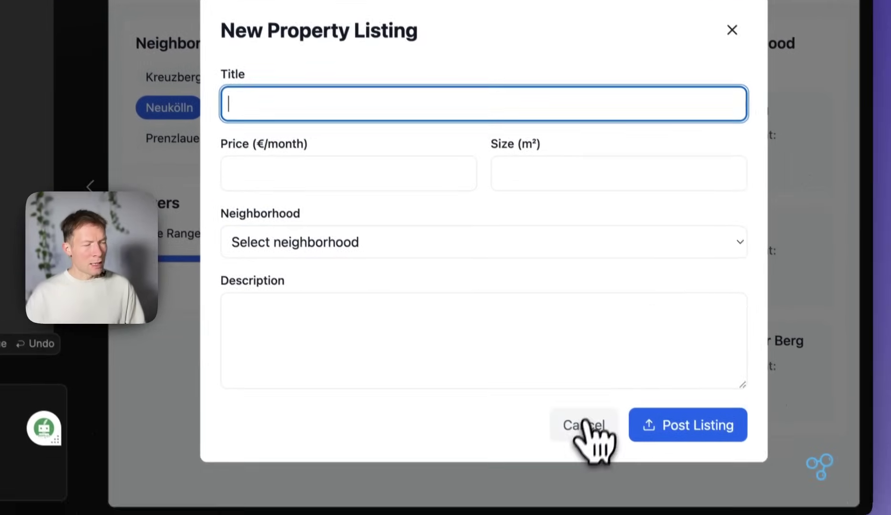
pyautogui.click(583, 422)
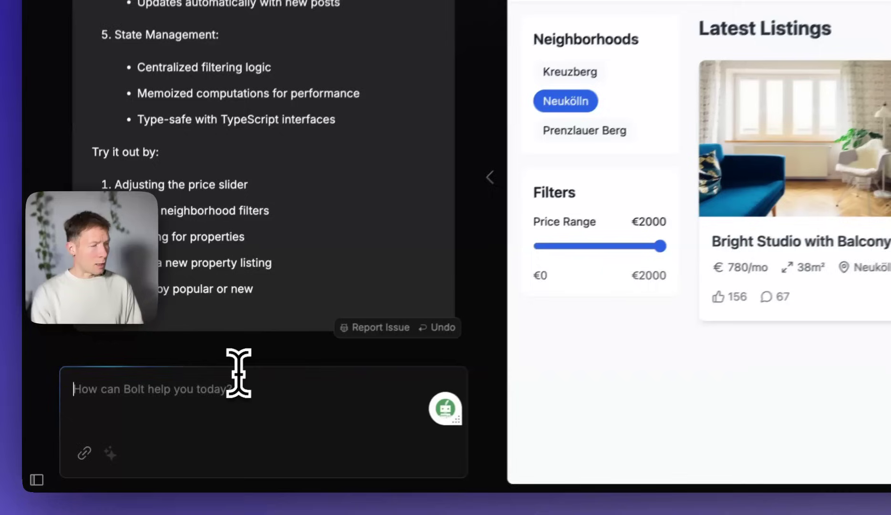
# - Ask Bolt to make each listing's buttons open its details and comments
pyautogui.write('Make it p')
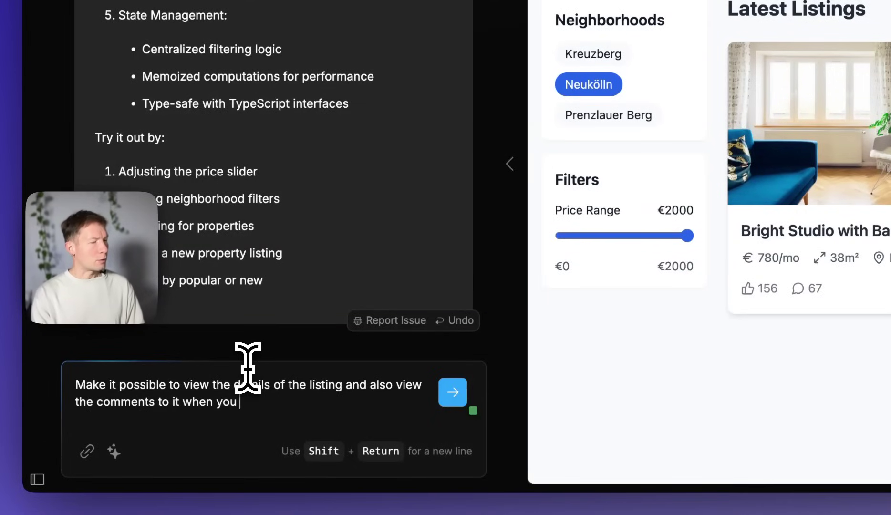
pyautogui.write('lick')
pyautogui.write(' the ')
pyautogui.write('r')
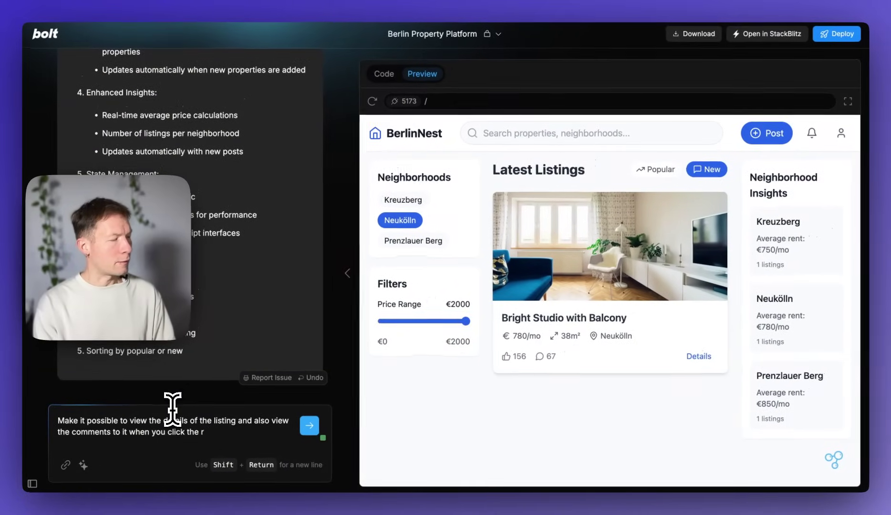
pyautogui.write('elevant buttons in the listings.')
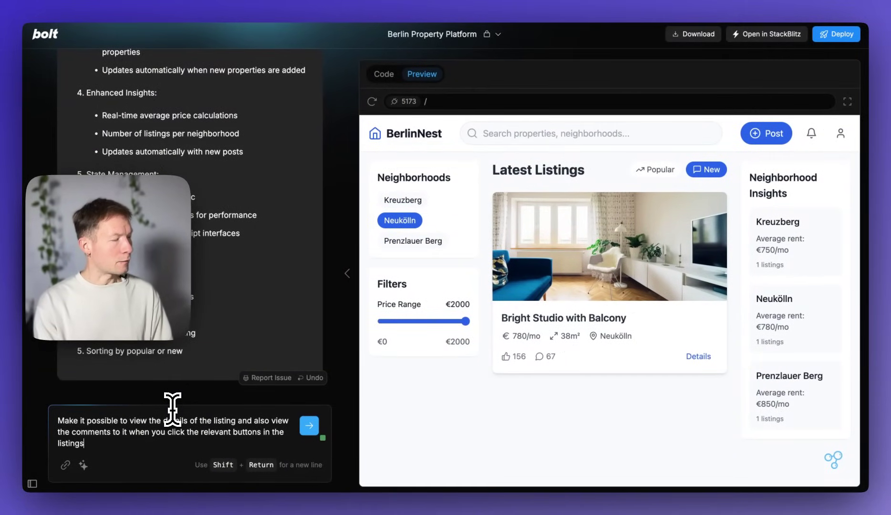
pyautogui.press('Return')
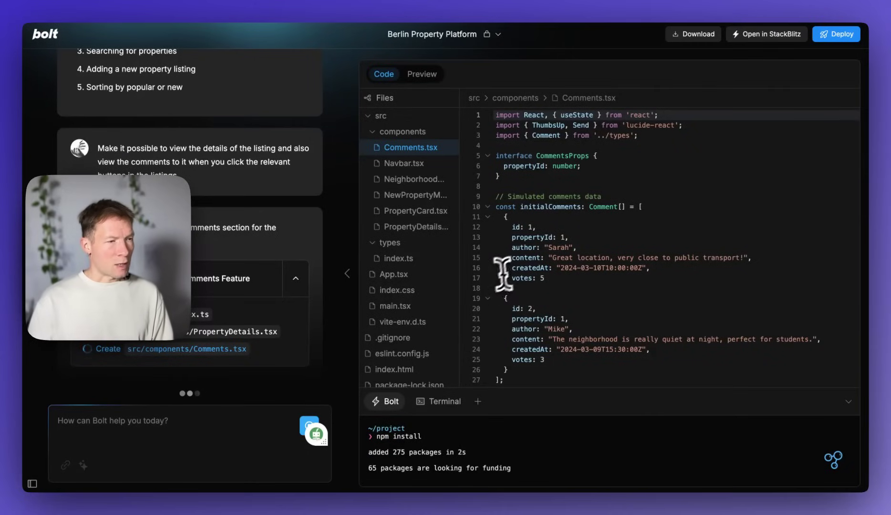
# - Scroll through the regenerated App.tsx code for the listing details and comments changes
pyautogui.scroll(-3, 544, 267)
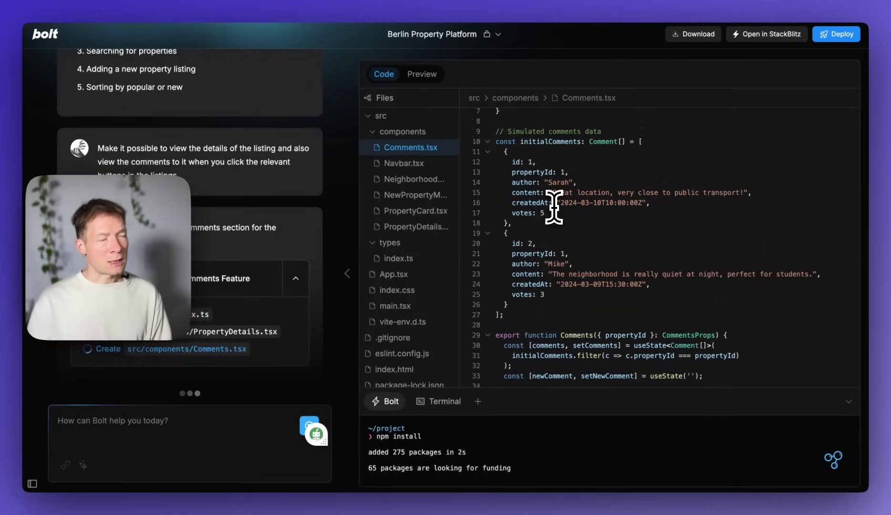
pyautogui.scroll(3, 547, 195)
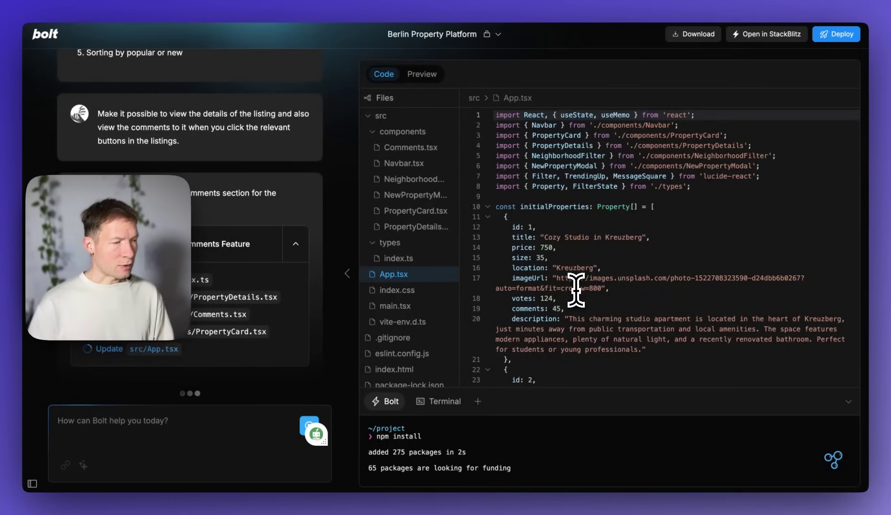
pyautogui.scroll(-1, 513, 338)
pyautogui.scroll(-5, 514, 338)
pyautogui.scroll(-1, 514, 347)
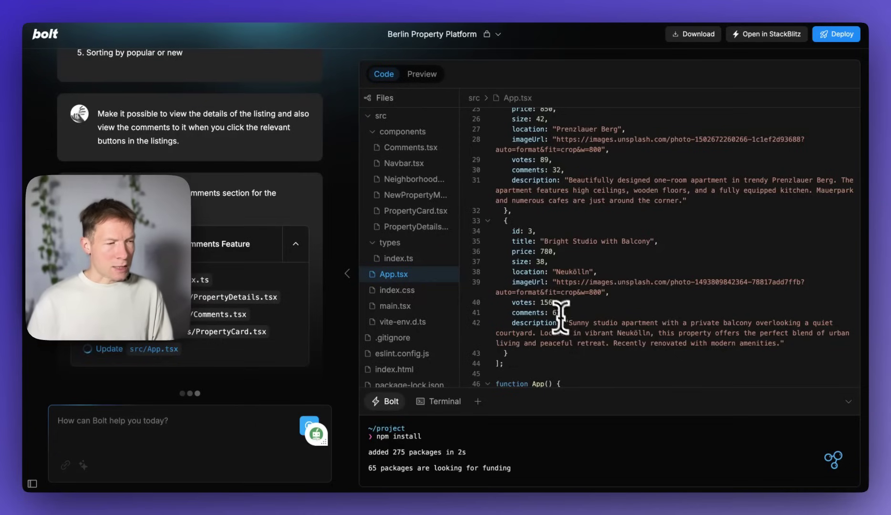
pyautogui.scroll(-4, 559, 315)
pyautogui.scroll(-2, 555, 304)
pyautogui.scroll(-1, 555, 301)
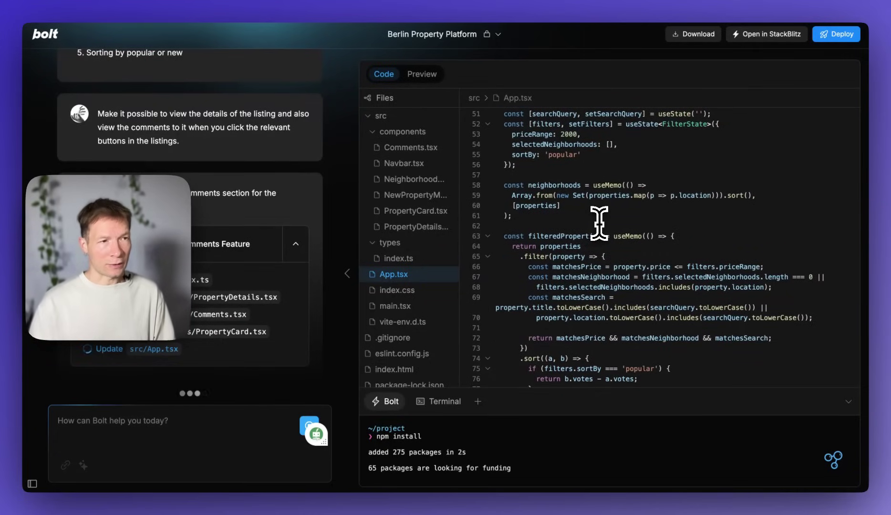
pyautogui.scroll(10, 586, 193)
pyautogui.scroll(3, 577, 175)
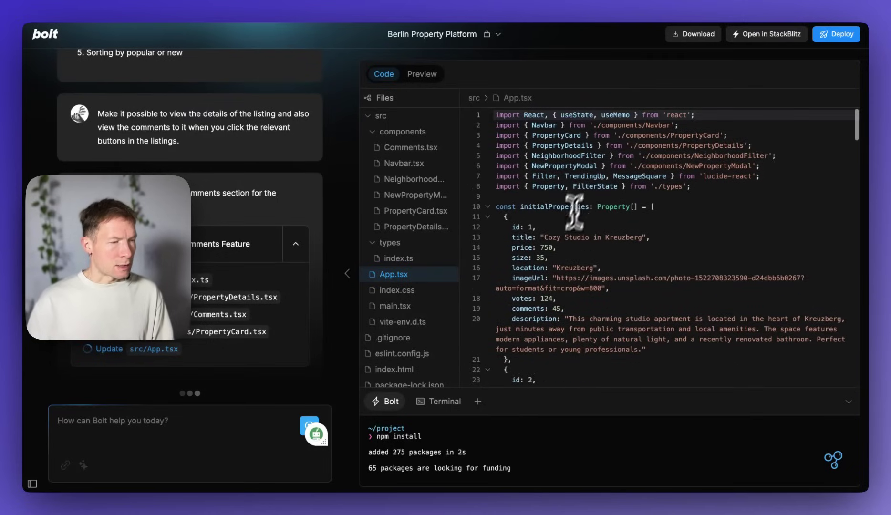
pyautogui.scroll(-2, 565, 219)
pyautogui.scroll(-4, 565, 219)
pyautogui.scroll(-8, 565, 219)
pyautogui.scroll(-10, 565, 219)
pyautogui.scroll(-10, 565, 218)
pyautogui.scroll(-10, 566, 218)
pyautogui.scroll(-8, 565, 219)
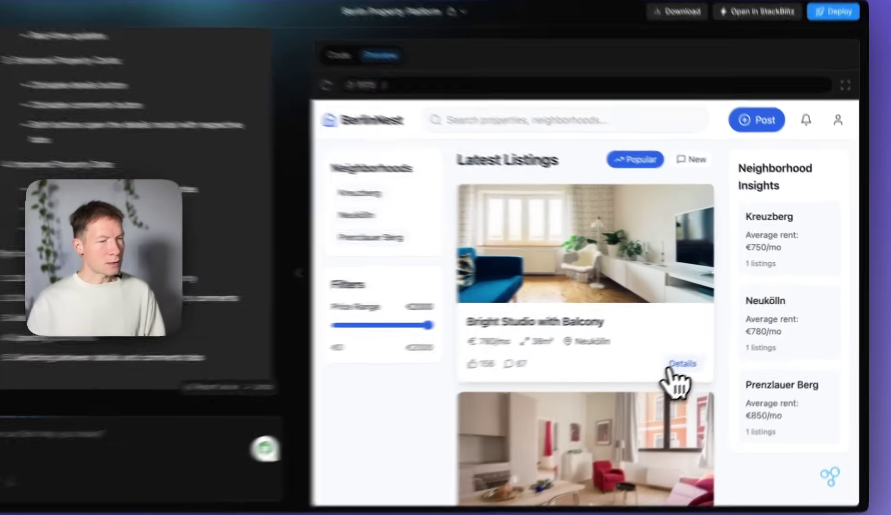
# - Post a 'Great!' comment on the Bright Studio with Balcony listing and close its details
pyautogui.click(699, 356)
pyautogui.scroll(-3, 537, 438)
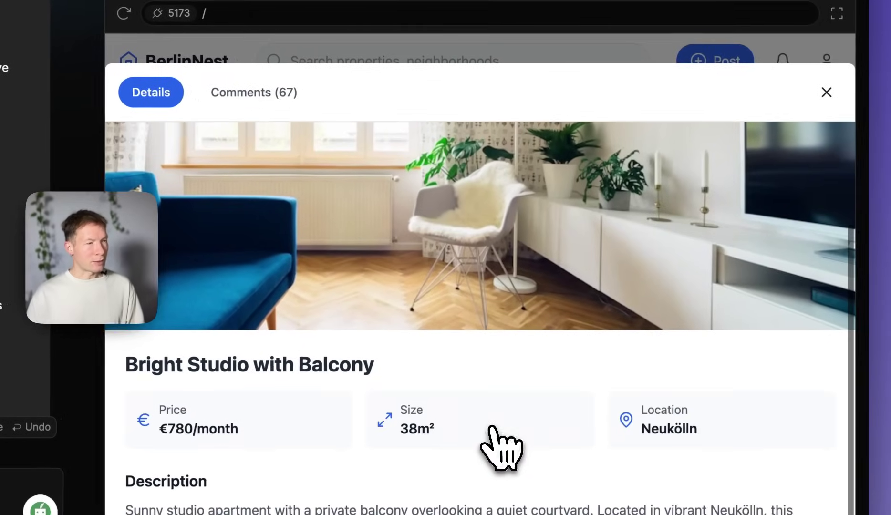
pyautogui.scroll(3, 479, 420)
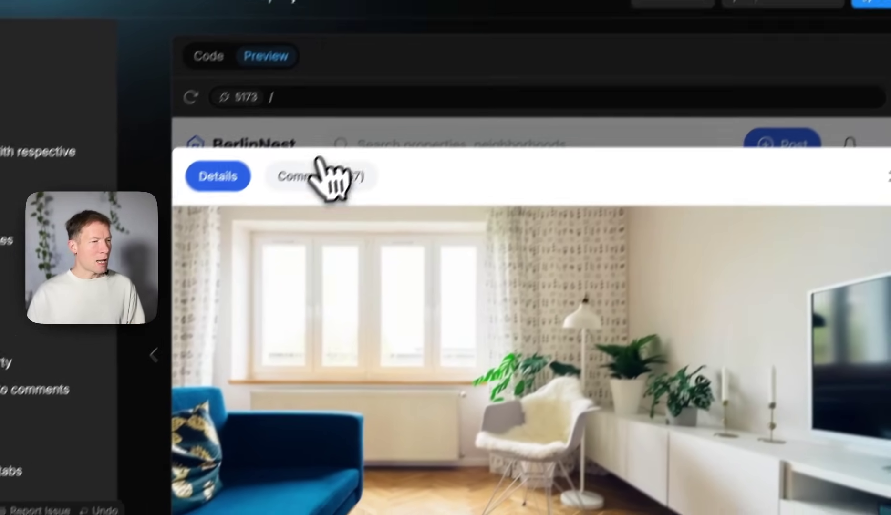
pyautogui.click(318, 164)
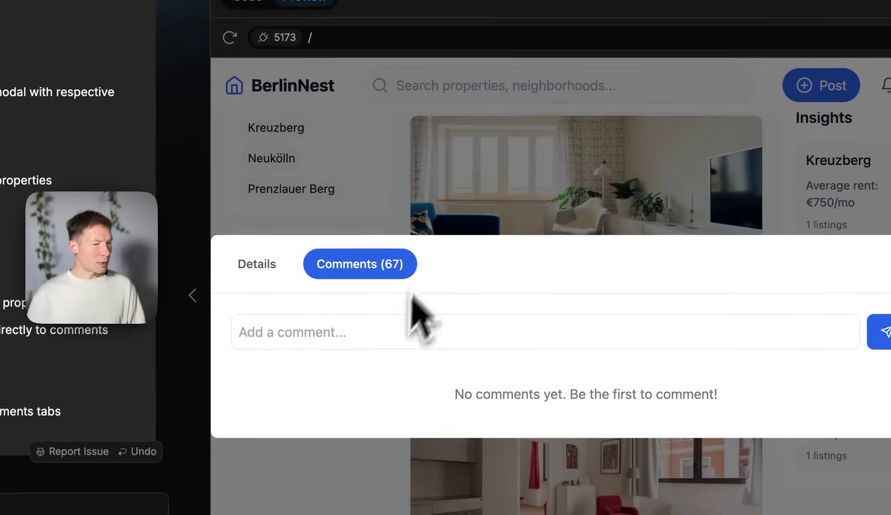
pyautogui.click(333, 317)
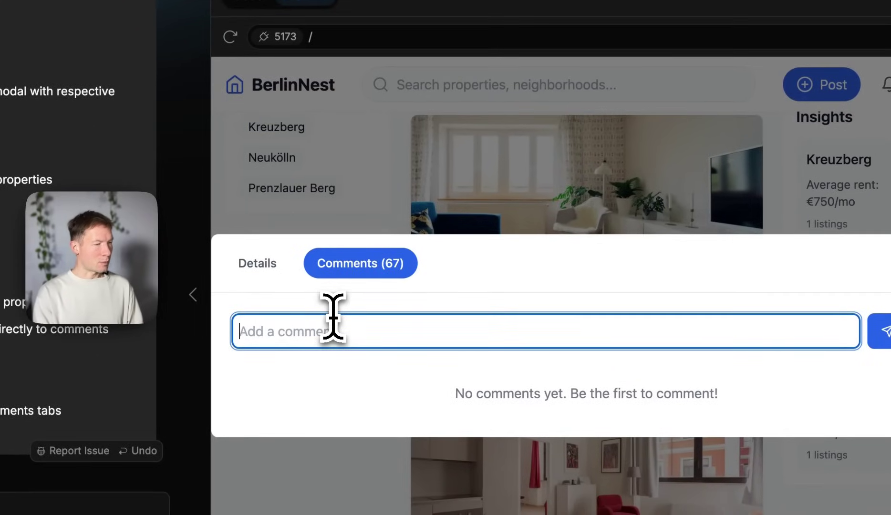
pyautogui.write('Great!')
pyautogui.click(806, 247)
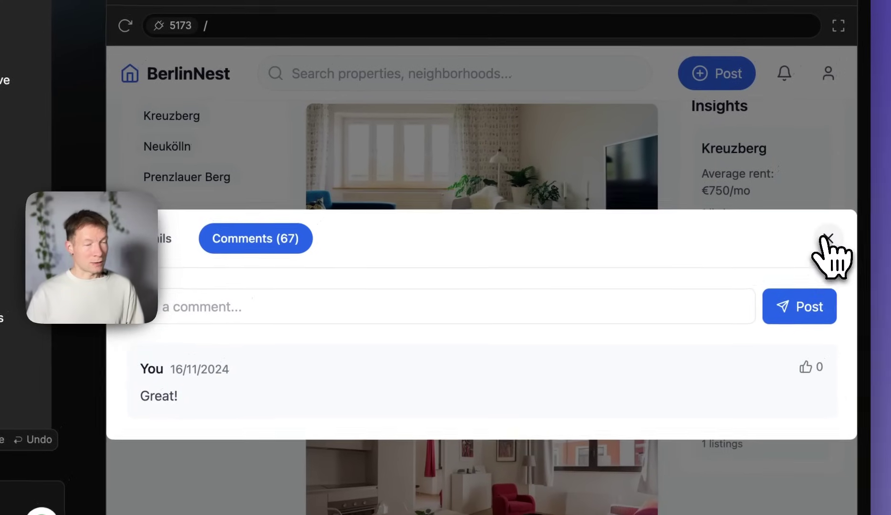
pyautogui.click(835, 179)
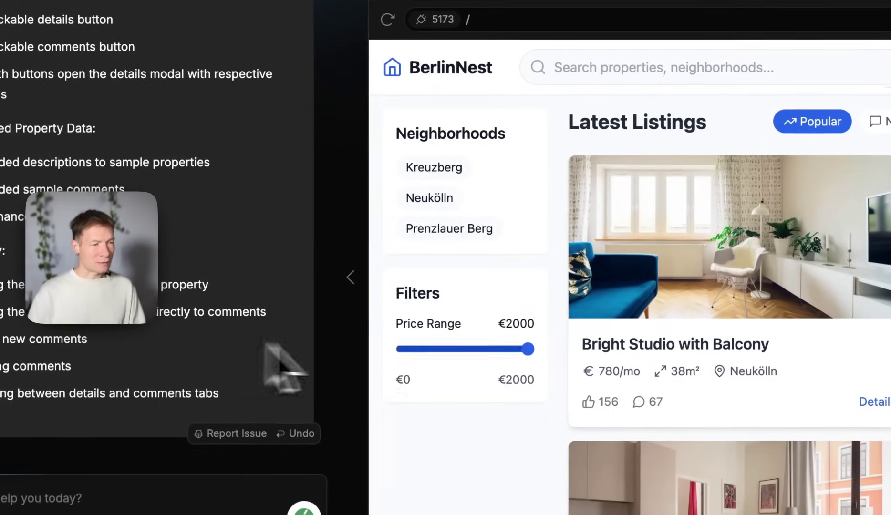
pyautogui.scroll(-4, 551, 432)
pyautogui.scroll(-2, 551, 432)
pyautogui.scroll(6, 551, 435)
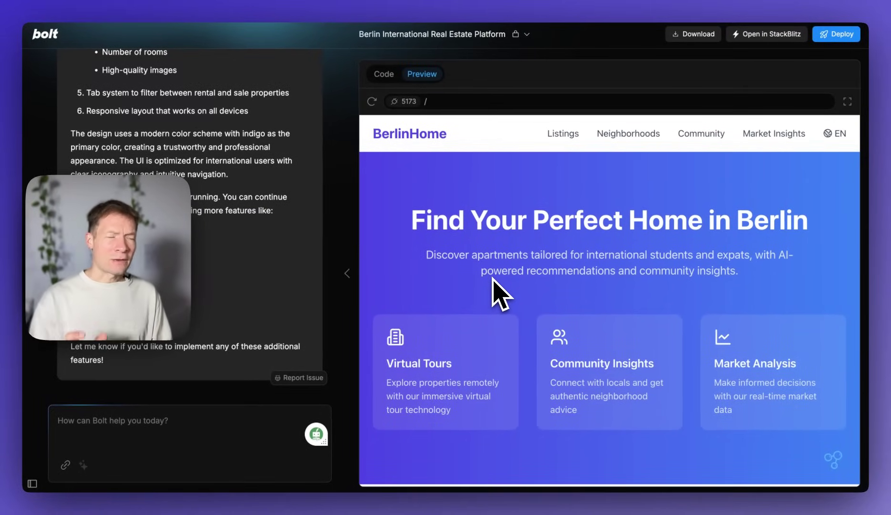
pyautogui.scroll(-2, 529, 315)
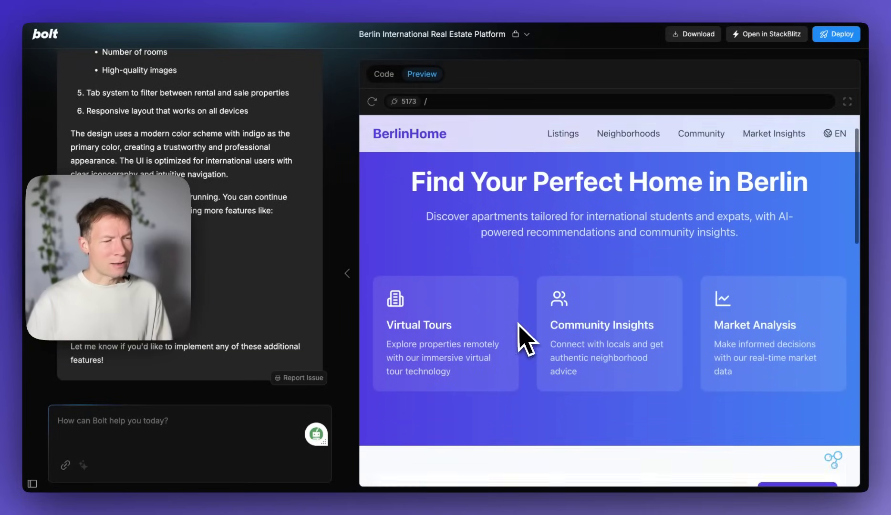
pyautogui.scroll(2, 518, 325)
pyautogui.scroll(-5, 524, 339)
pyautogui.scroll(-2, 524, 339)
pyautogui.scroll(-3, 524, 338)
pyautogui.scroll(-5, 524, 338)
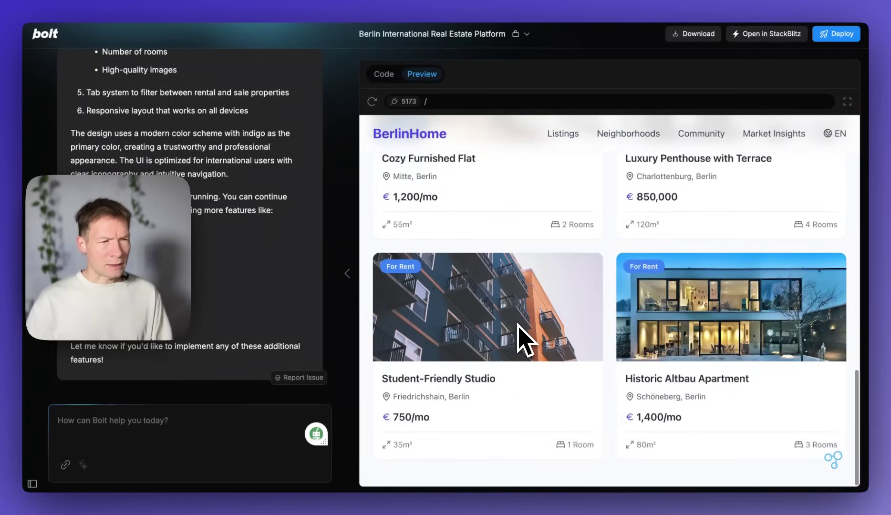
pyautogui.scroll(15, 521, 339)
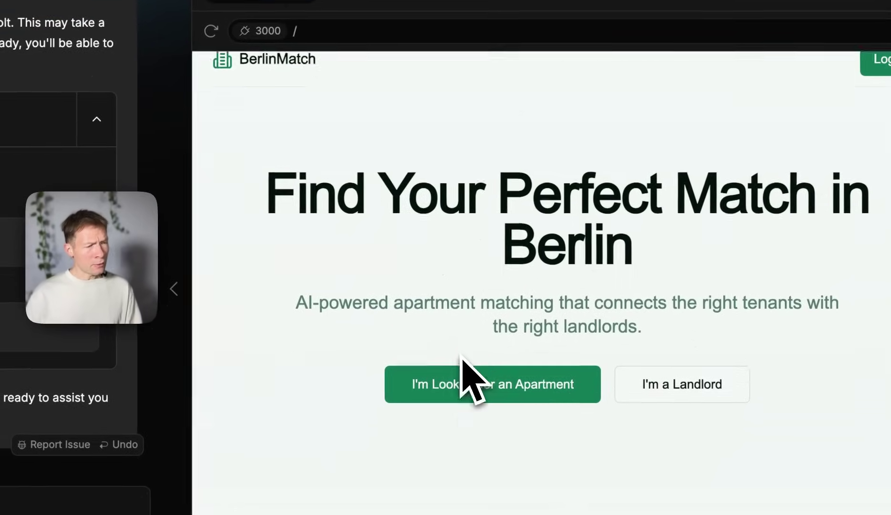
pyautogui.scroll(-10, 462, 377)
pyautogui.scroll(-3, 462, 358)
pyautogui.scroll(-3, 521, 338)
pyautogui.scroll(15, 487, 338)
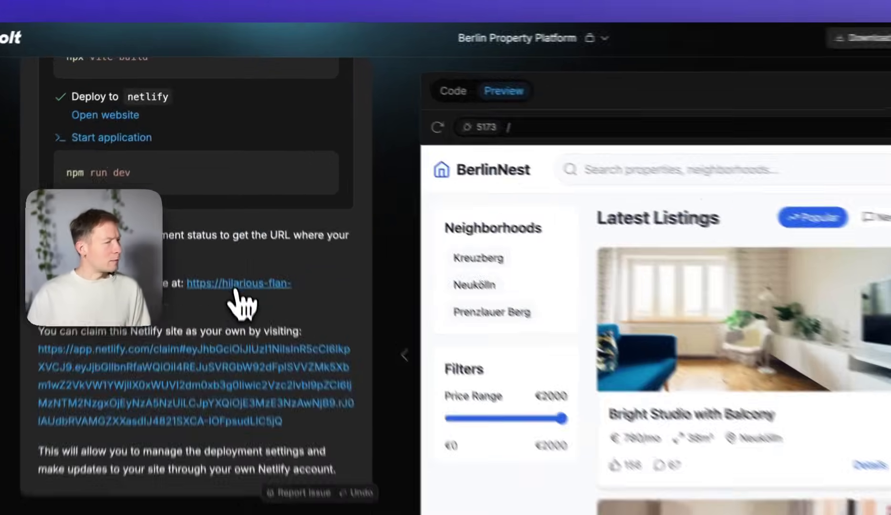
# - Open the deployed BerlinNest site from its Netlify URL
pyautogui.click(237, 288)
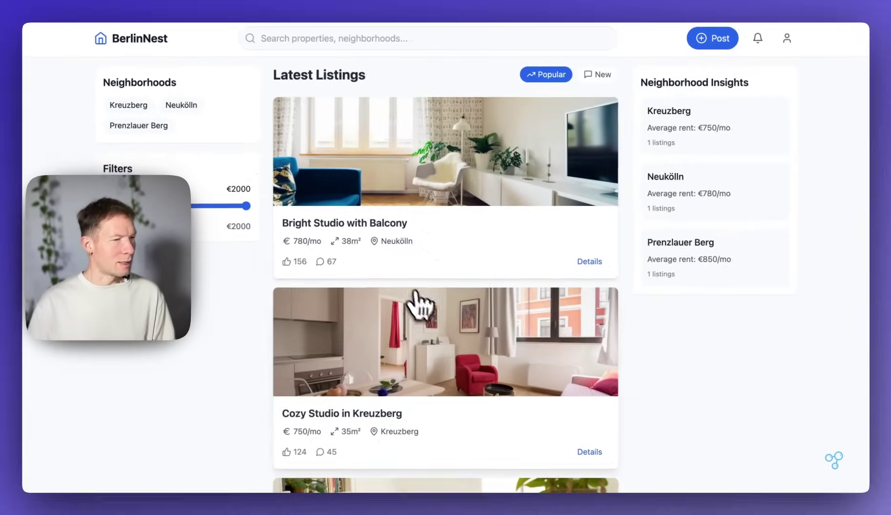
# - Scroll through the live BerlinNest listings page on Netlify
pyautogui.scroll(-5, 420, 308)
pyautogui.scroll(5, 422, 312)
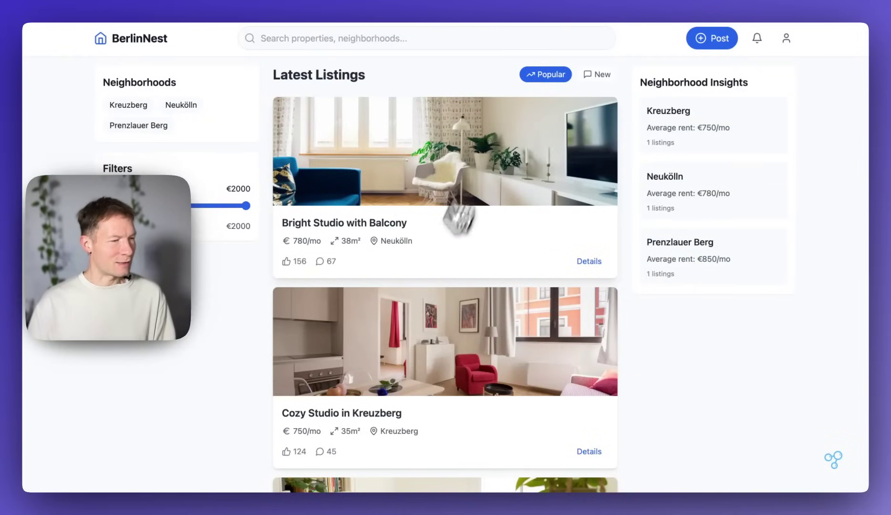
pyautogui.scroll(-5, 408, 338)
pyautogui.scroll(5, 408, 338)
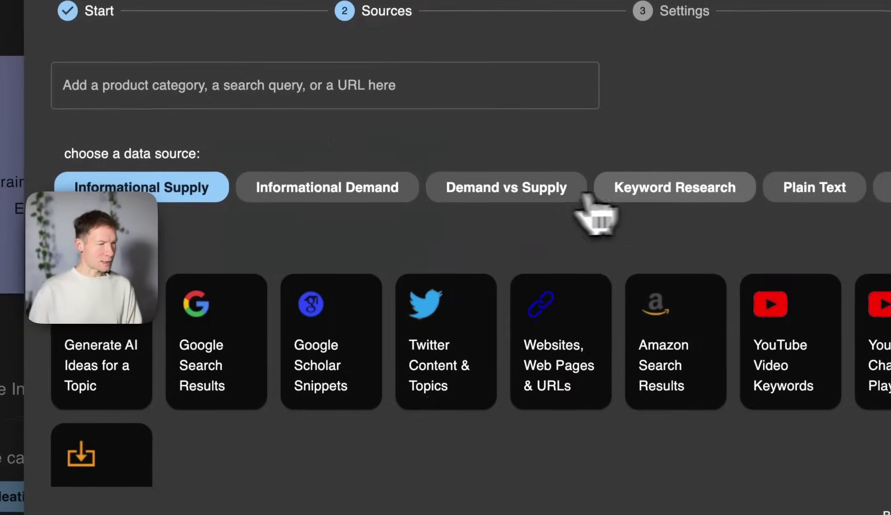
# - Run a Demand vs Supply analysis from the searched-but-not-found demand source
pyautogui.click(496, 198)
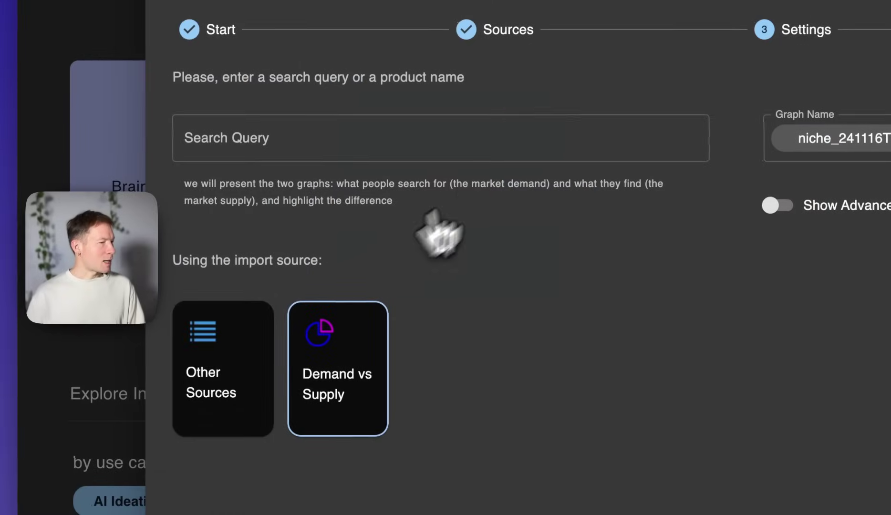
pyautogui.click(428, 134)
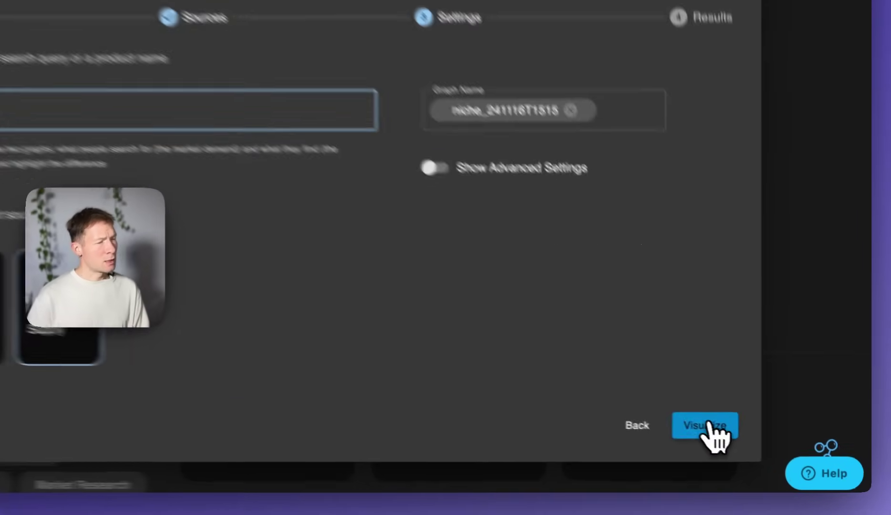
pyautogui.click(739, 440)
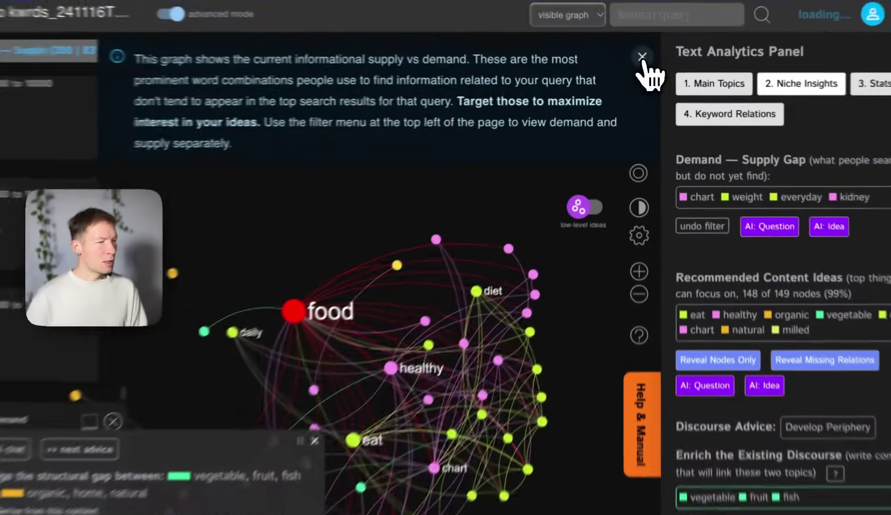
# - Dismiss the banner and advice panel, then hide the food, healthy and eat nodes
pyautogui.click(644, 66)
pyautogui.click(363, 411)
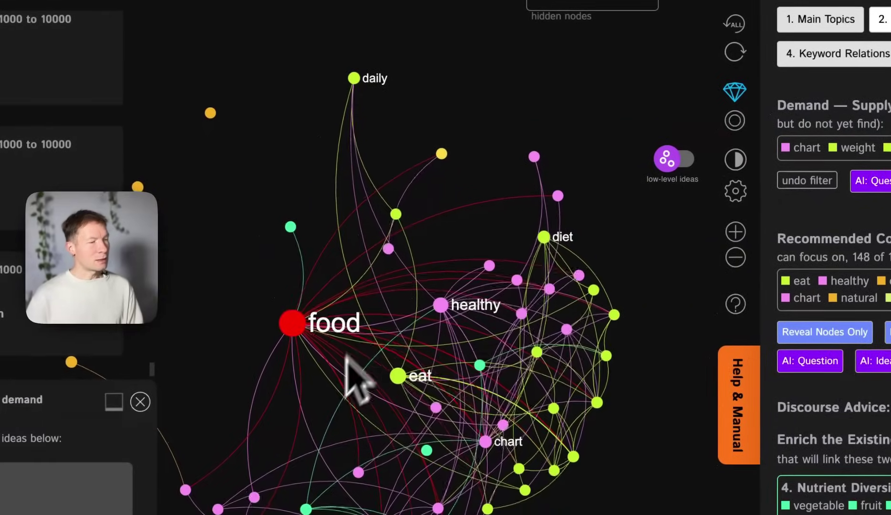
pyautogui.click(344, 306)
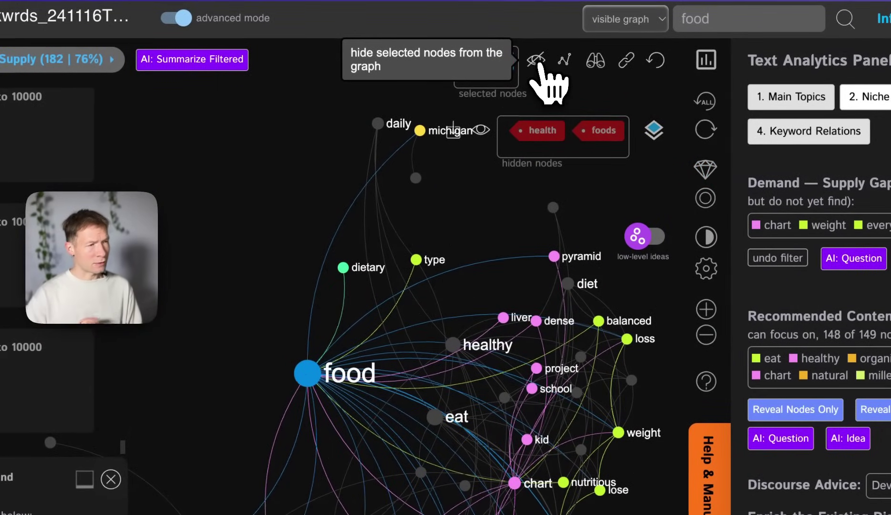
pyautogui.click(540, 63)
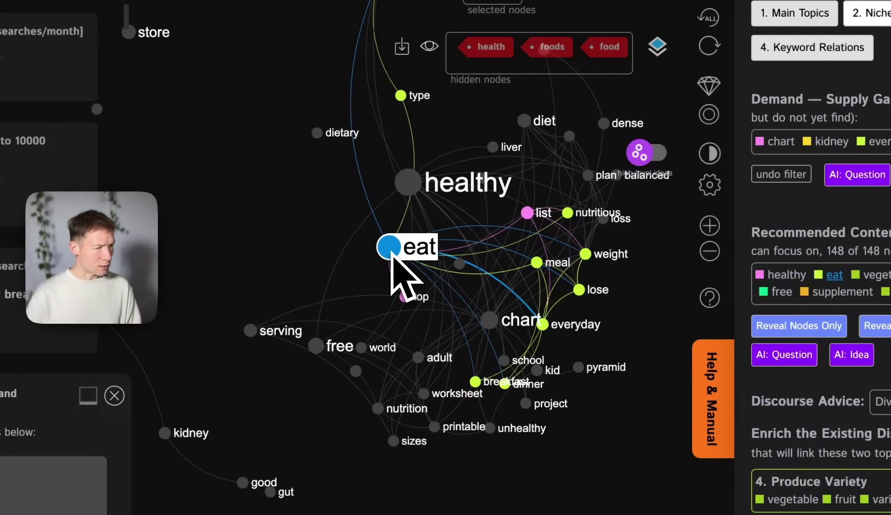
pyautogui.click(409, 183)
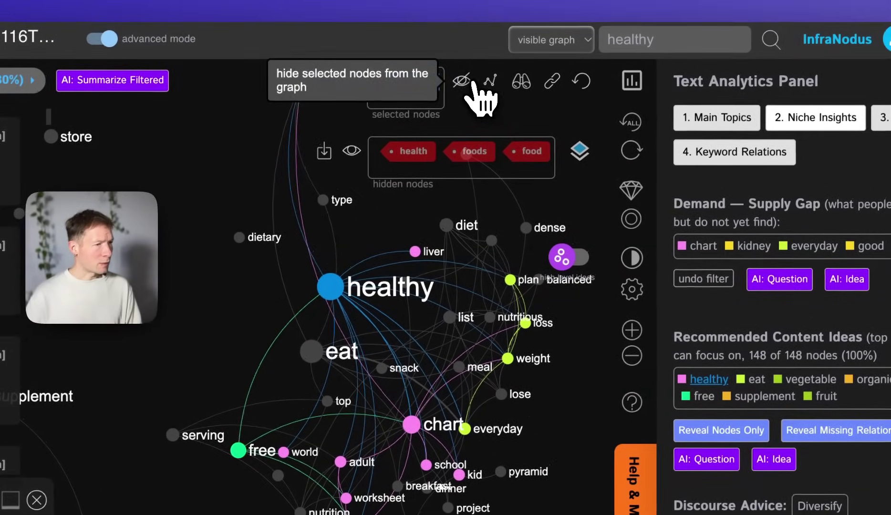
pyautogui.click(488, 45)
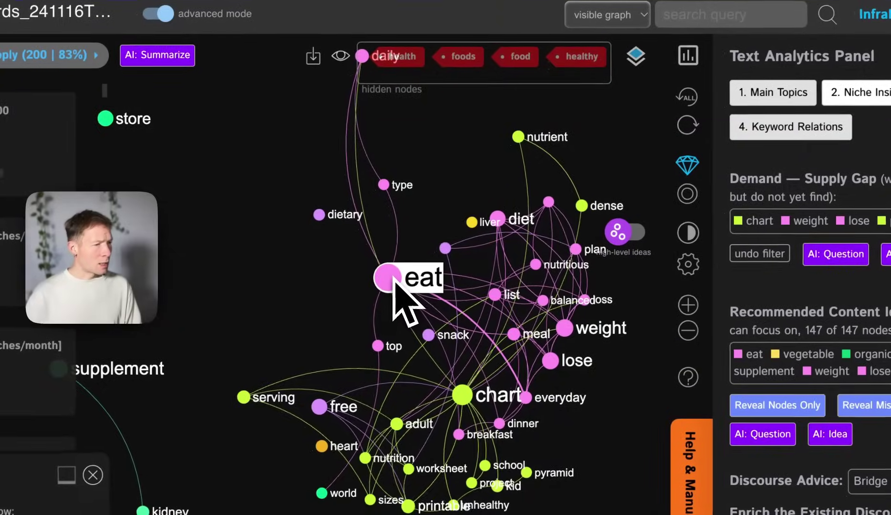
pyautogui.click(395, 285)
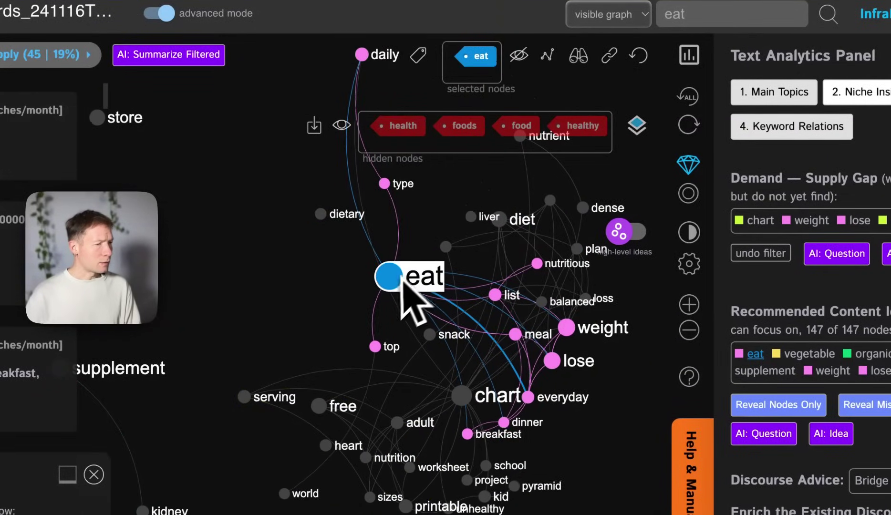
pyautogui.click(520, 57)
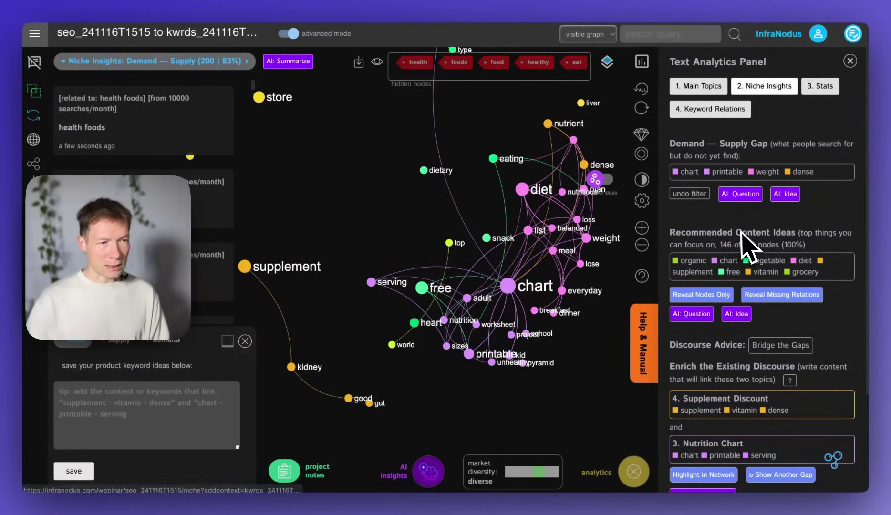
# - Generate AI product ideas repeatedly until a personalized grocery app idea appears, then copy it
pyautogui.click(730, 316)
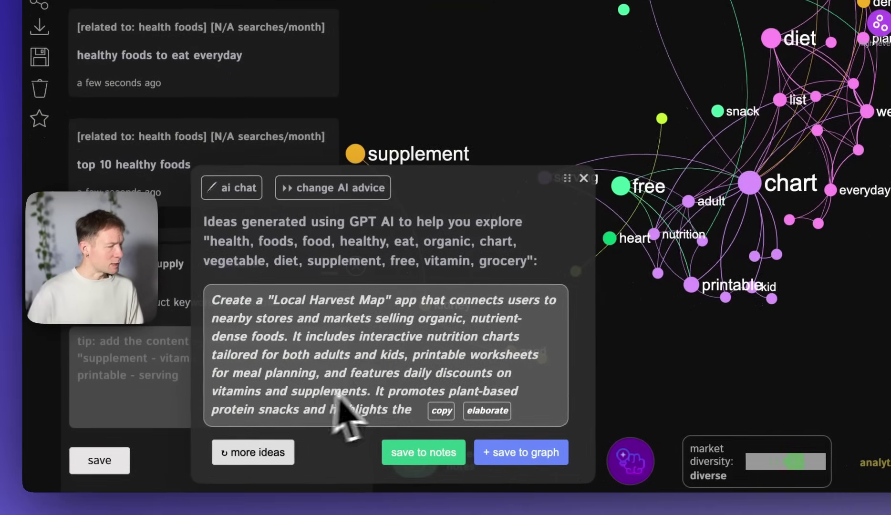
pyautogui.click(287, 456)
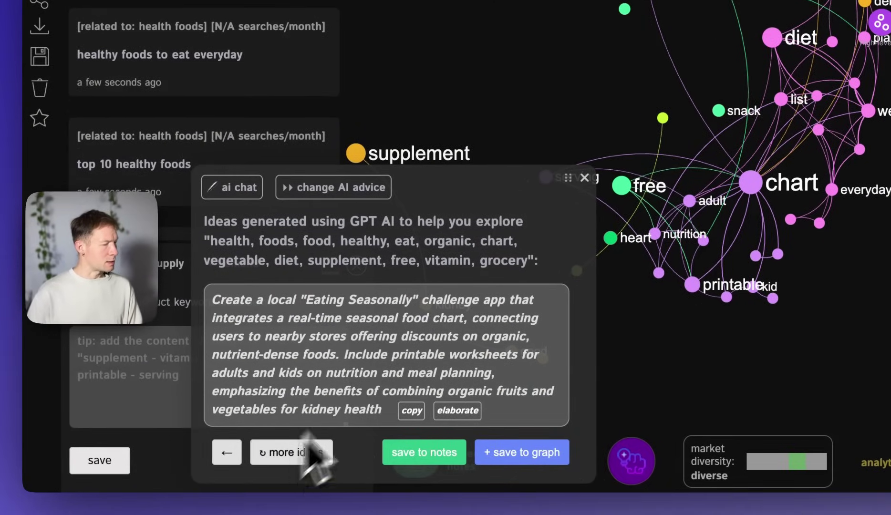
pyautogui.click(294, 457)
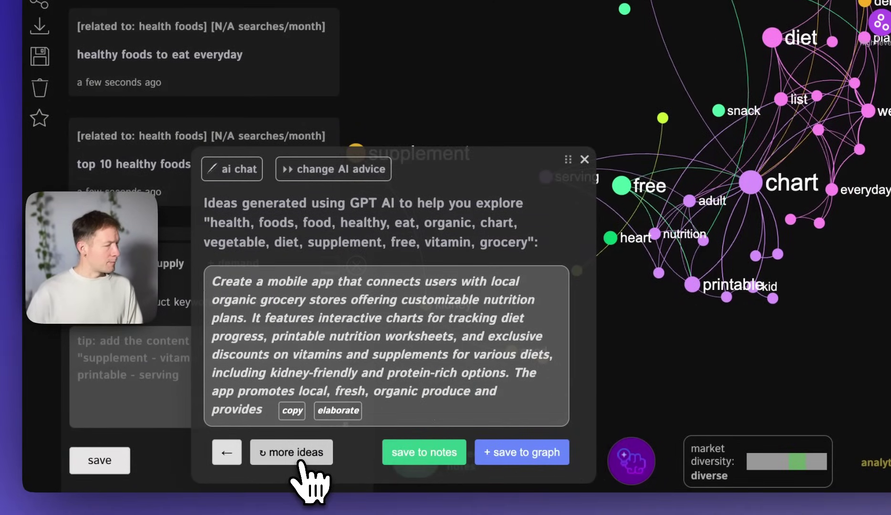
pyautogui.click(297, 455)
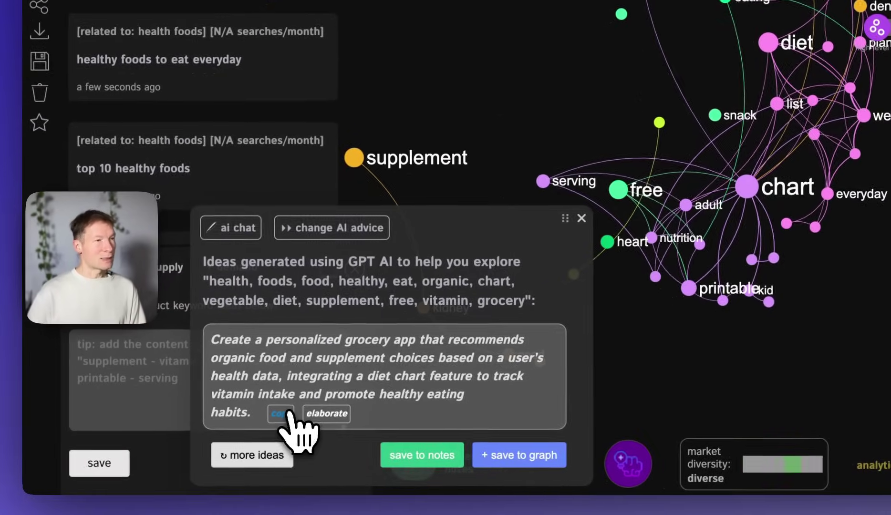
pyautogui.click(195, 438)
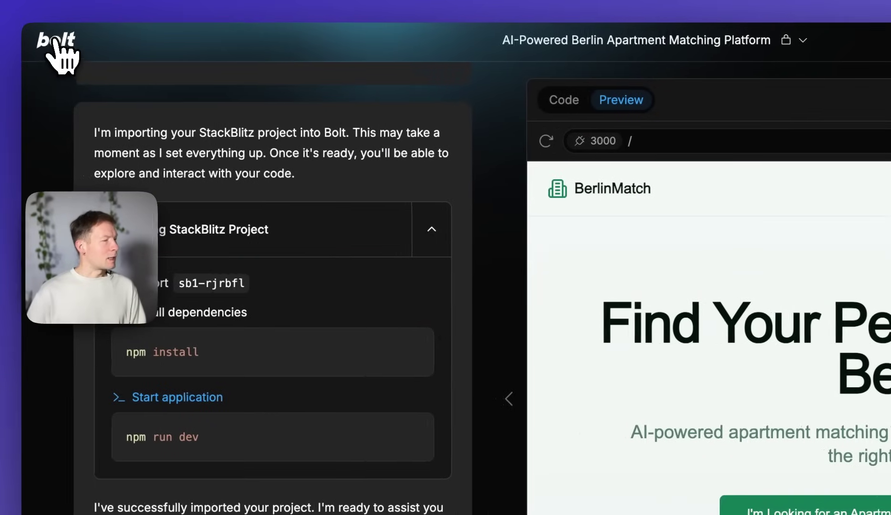
# - Return to Bolt home and submit the copied grocery app idea as a new prompt
pyautogui.click(54, 41)
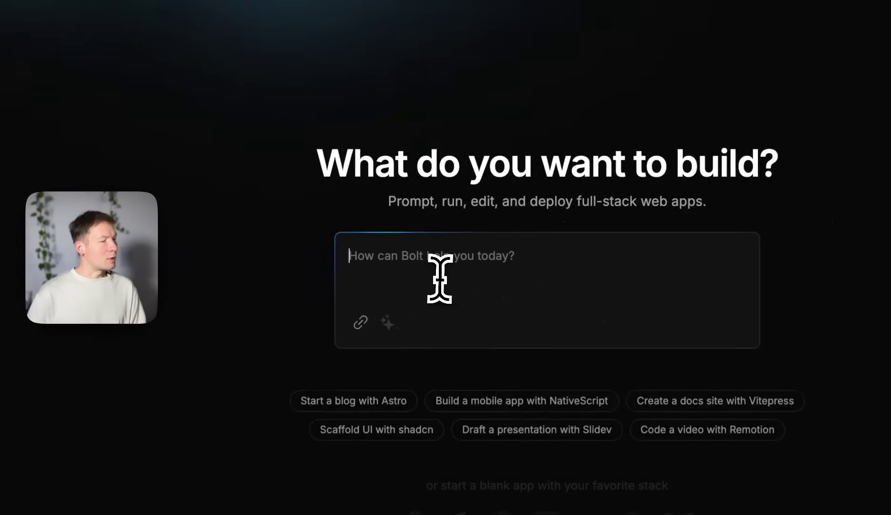
pyautogui.write('Create a personalized grocery app that recommends organic food and supplement choices based on a user’s health data, integrating a diet chart feature to track vitamin intake and promote healthy eating habits.')
pyautogui.press('Return')
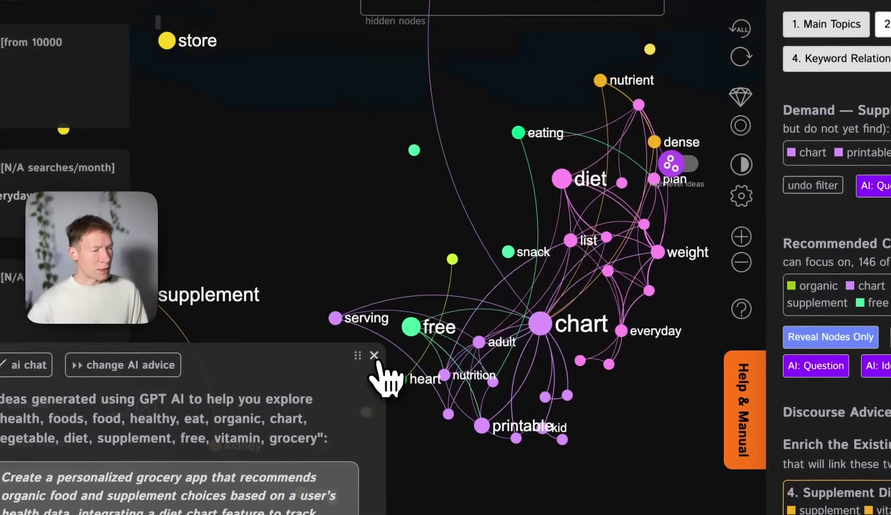
# - Close the AI ideas panel and focus the graph on the chart topic
pyautogui.click(386, 361)
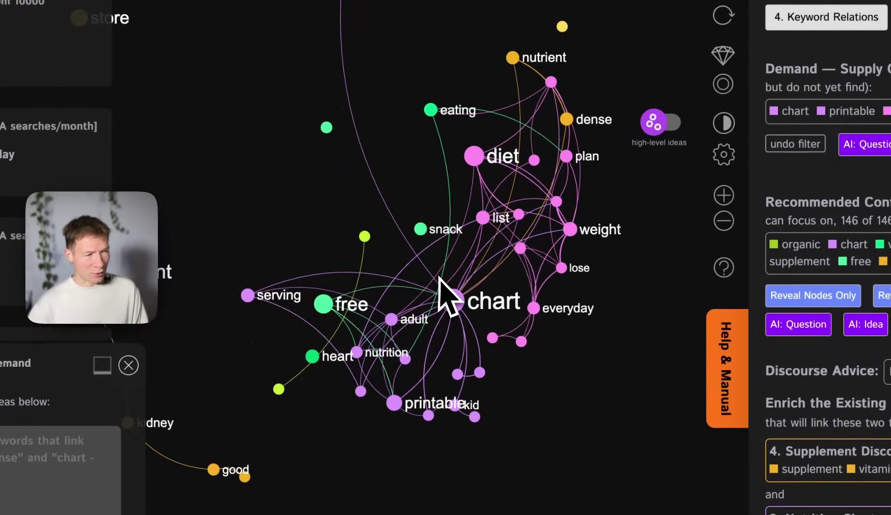
pyautogui.click(457, 308)
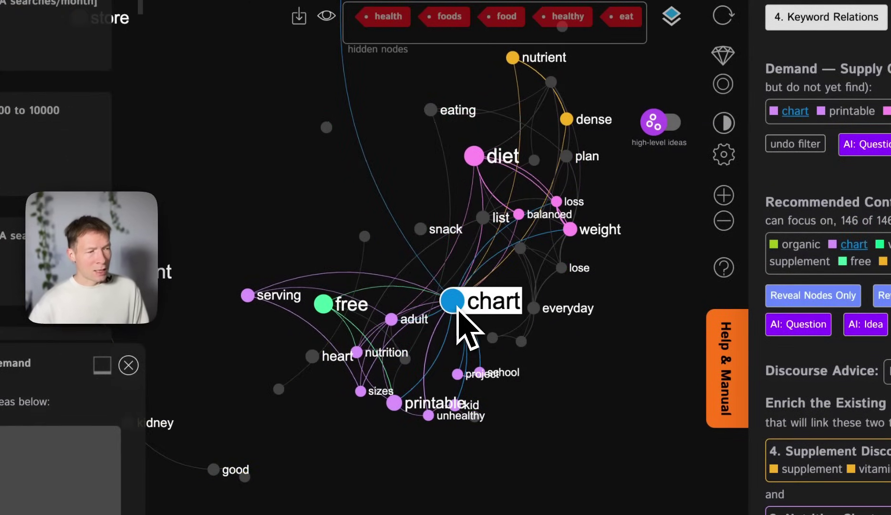
pyautogui.click(457, 307)
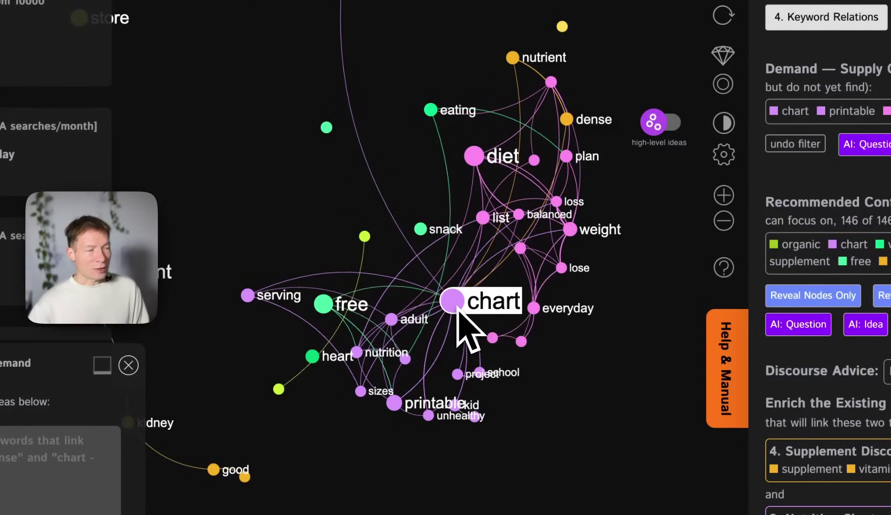
pyautogui.click(458, 310)
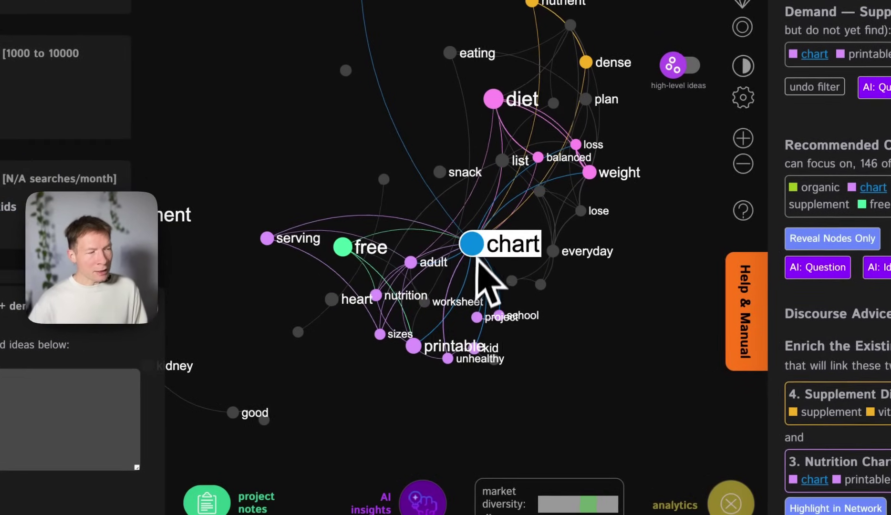
pyautogui.click(476, 246)
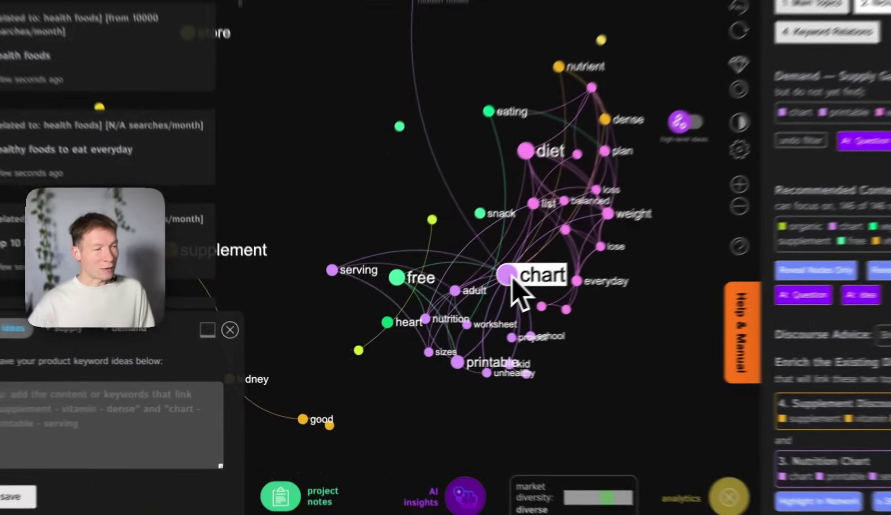
# - Filter the graph by chart and printable together, then clear the selection
pyautogui.click(465, 301)
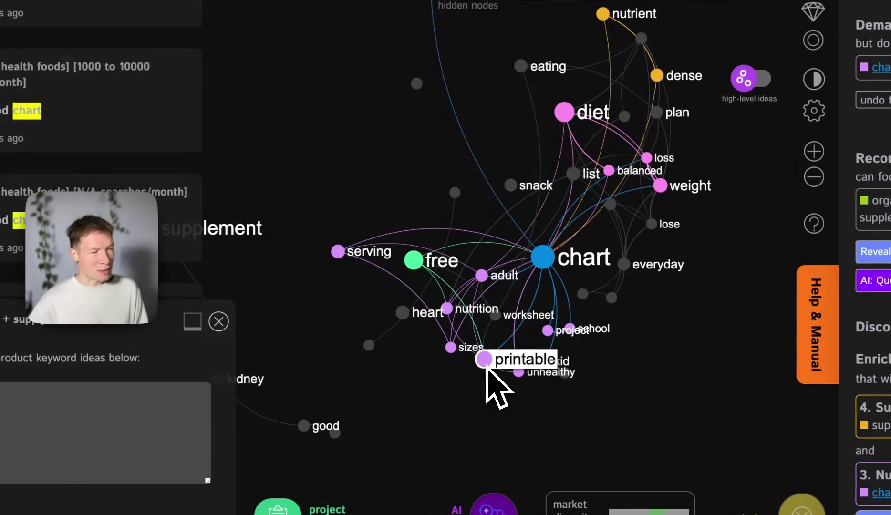
pyautogui.click(486, 365)
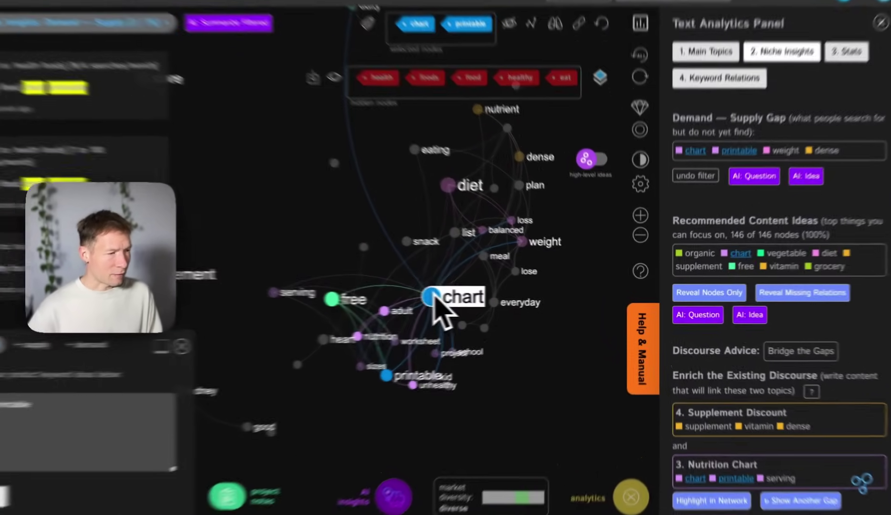
pyautogui.click(461, 298)
pyautogui.click(422, 367)
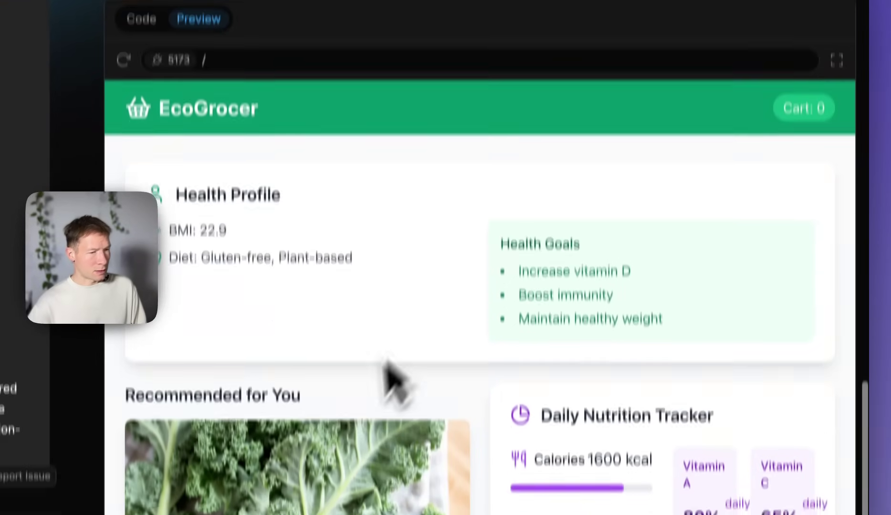
# - Scroll through the EcoGrocer preview's health profile, nutrition tracker and Kale, Salmon, Quinoa cards
pyautogui.scroll(-2, 388, 378)
pyautogui.scroll(-4, 487, 418)
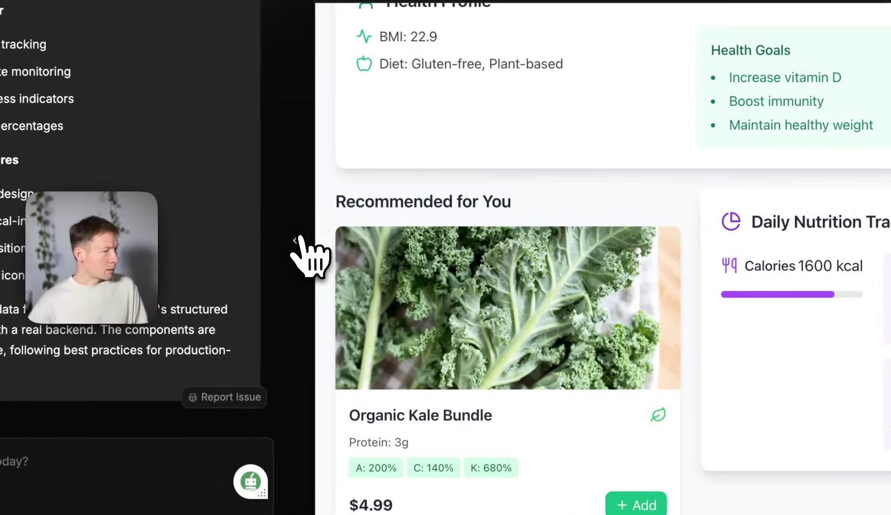
pyautogui.scroll(3, 536, 264)
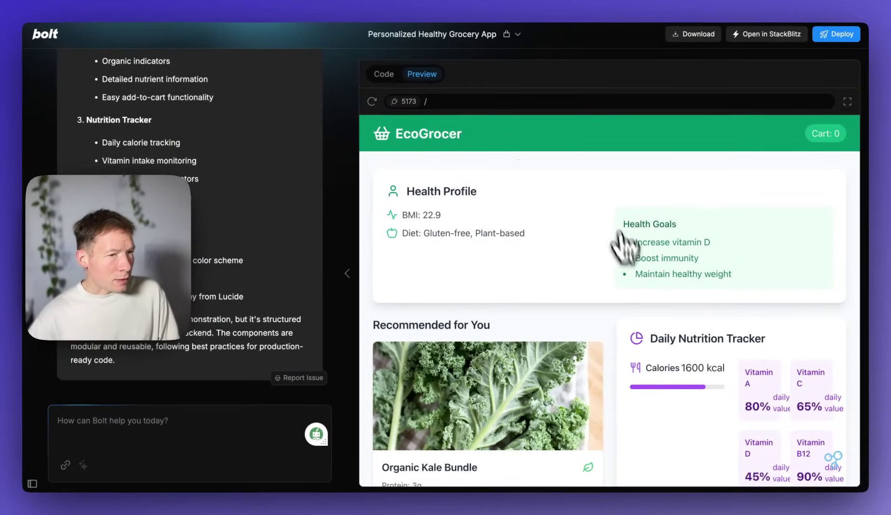
pyautogui.scroll(-3, 572, 358)
pyautogui.scroll(-3, 568, 363)
pyautogui.scroll(-3, 567, 363)
pyautogui.scroll(-3, 568, 364)
pyautogui.scroll(10, 567, 365)
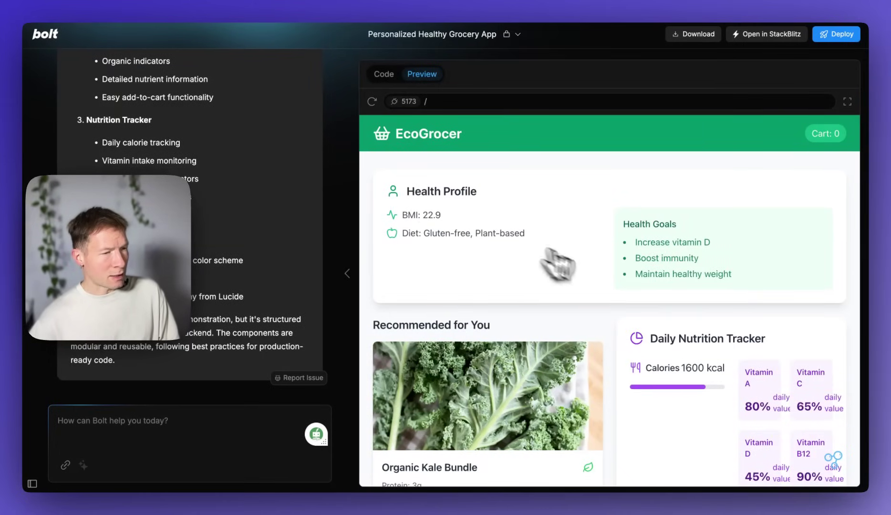
pyautogui.scroll(-5, 644, 362)
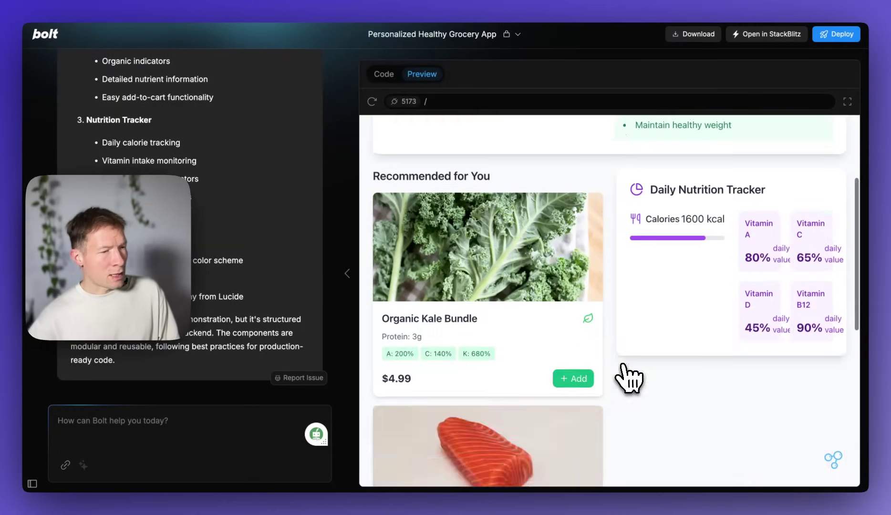
pyautogui.scroll(-1, 474, 342)
pyautogui.scroll(-3, 496, 310)
pyautogui.scroll(-5, 506, 324)
pyautogui.scroll(10, 496, 366)
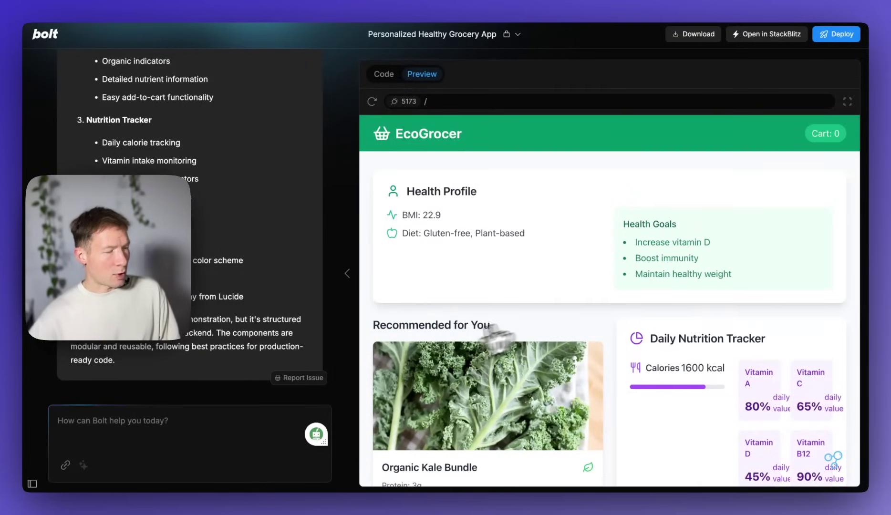
pyautogui.scroll(-3, 667, 377)
pyautogui.scroll(-2, 706, 353)
pyautogui.scroll(3, 728, 305)
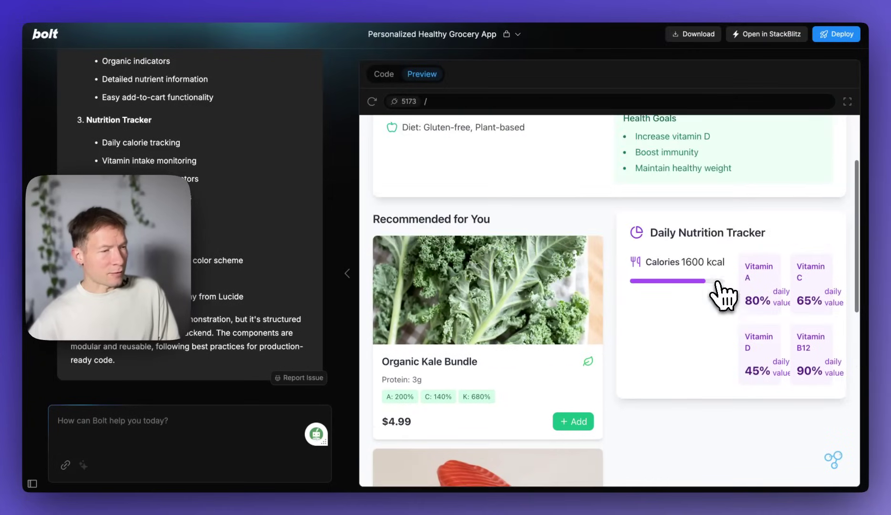
pyautogui.scroll(-5, 506, 365)
pyautogui.scroll(-1, 509, 398)
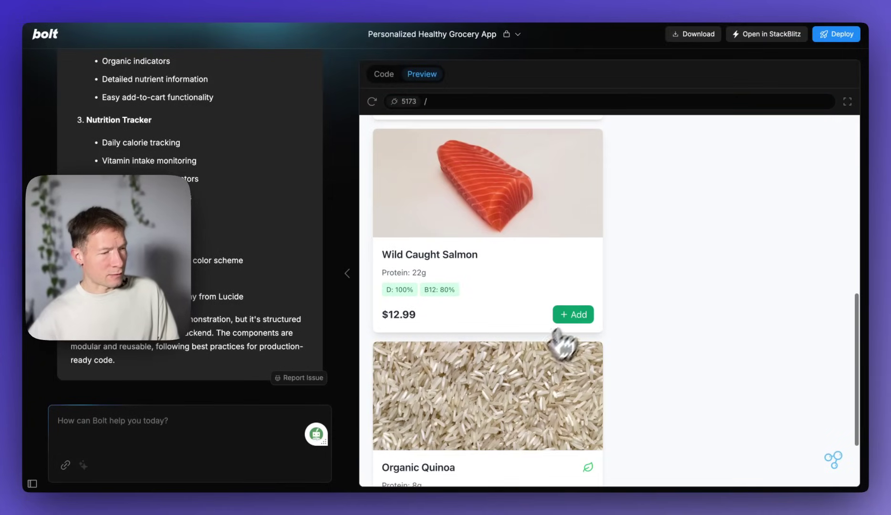
pyautogui.scroll(-2, 565, 342)
pyautogui.scroll(1, 585, 318)
pyautogui.scroll(10, 586, 318)
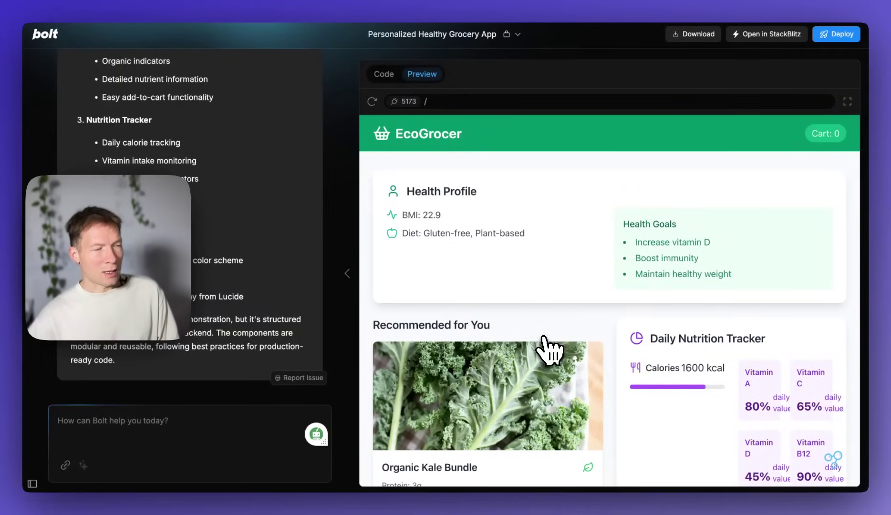
pyautogui.scroll(-4, 468, 438)
pyautogui.scroll(-4, 472, 437)
pyautogui.scroll(2, 563, 334)
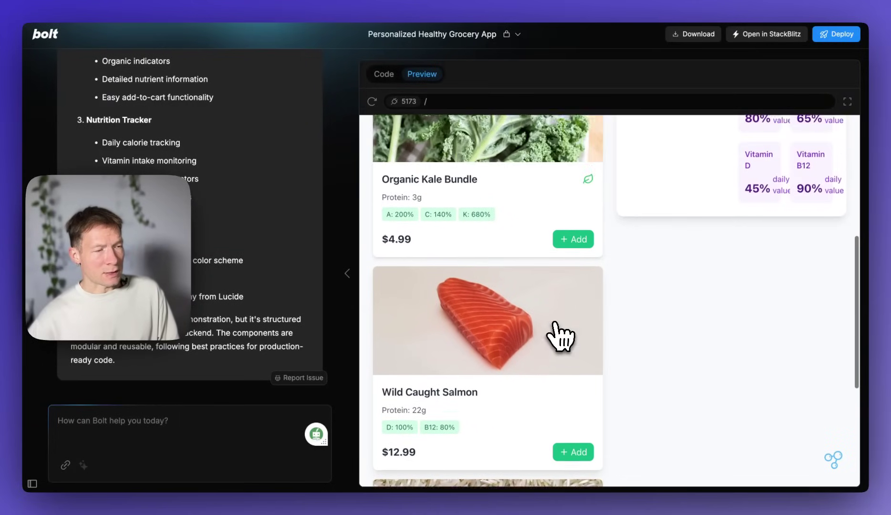
pyautogui.scroll(4, 563, 336)
pyautogui.scroll(1, 563, 337)
pyautogui.scroll(2, 563, 336)
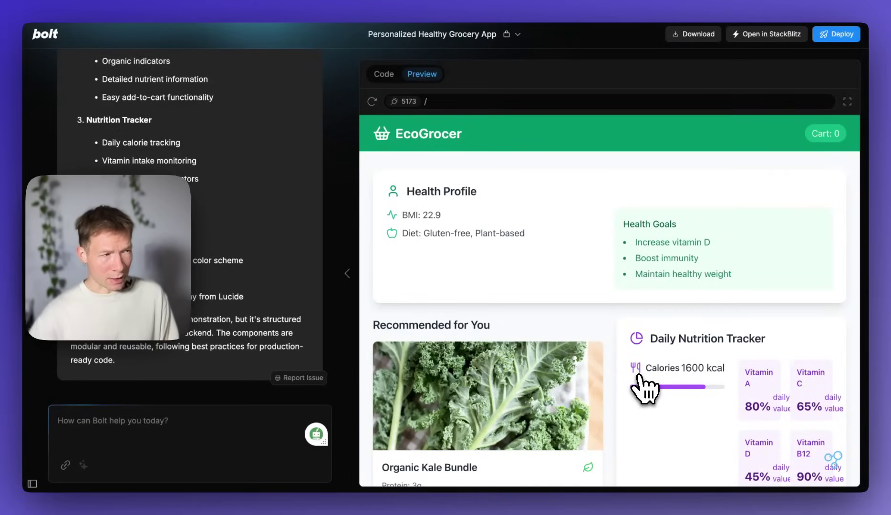
pyautogui.scroll(-10, 567, 282)
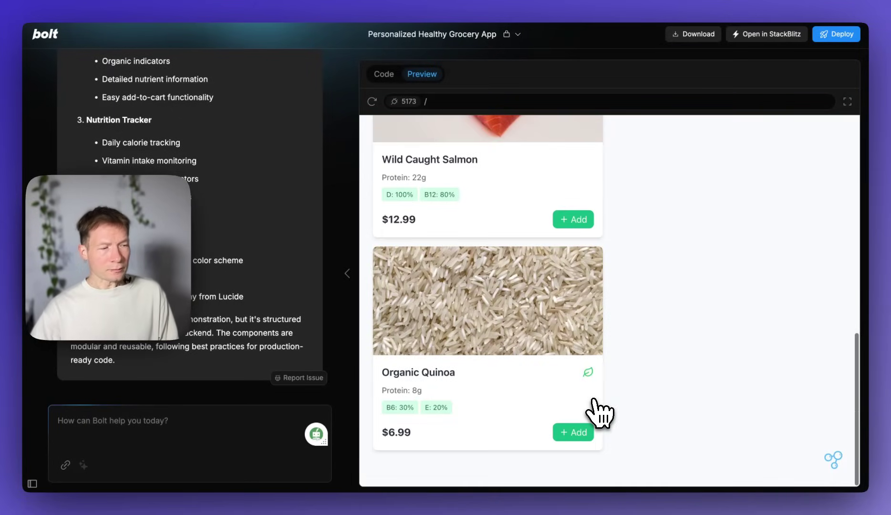
pyautogui.scroll(-1, 596, 413)
pyautogui.scroll(10, 609, 339)
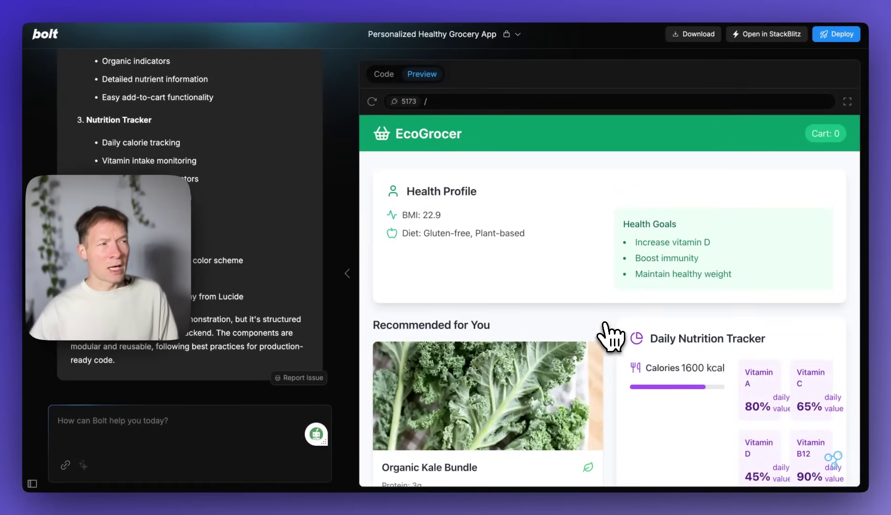